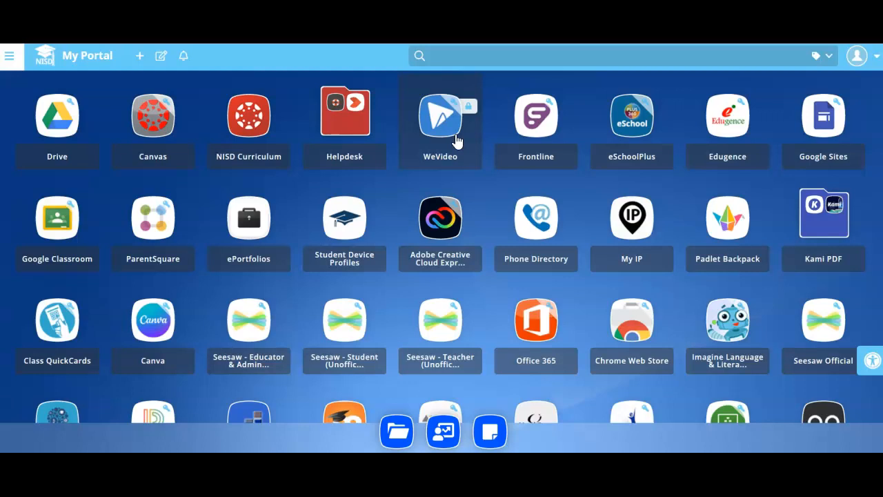
- Launch WeVideo from NISD My Portal and sign in with the school Google account
click(456, 140)
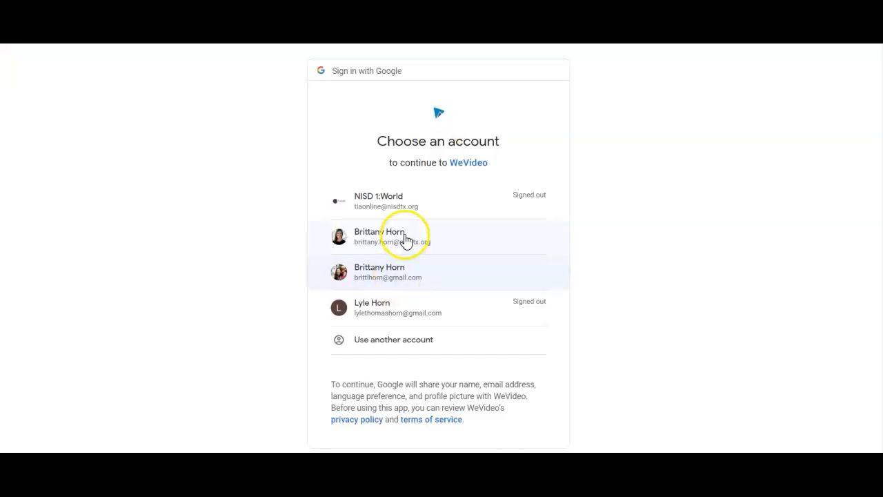
click(405, 239)
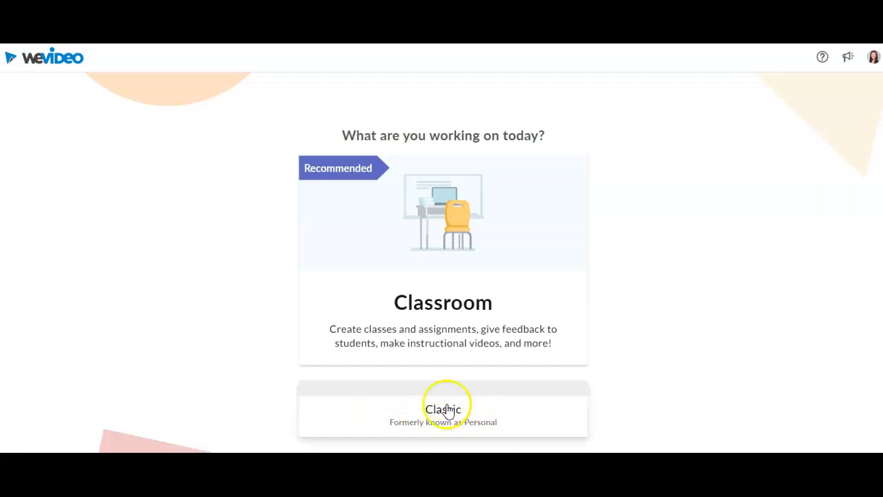
- Create a Classroom class titled TEST, open it, and start a new assignment
click(445, 300)
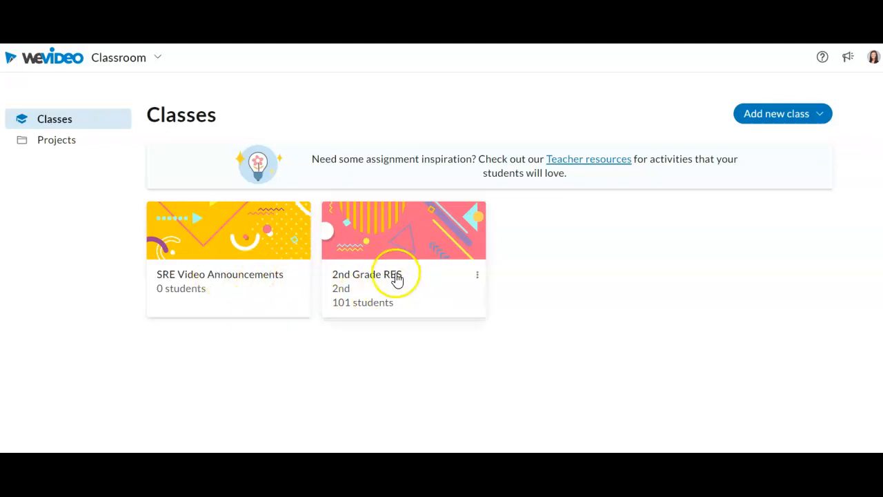
click(780, 114)
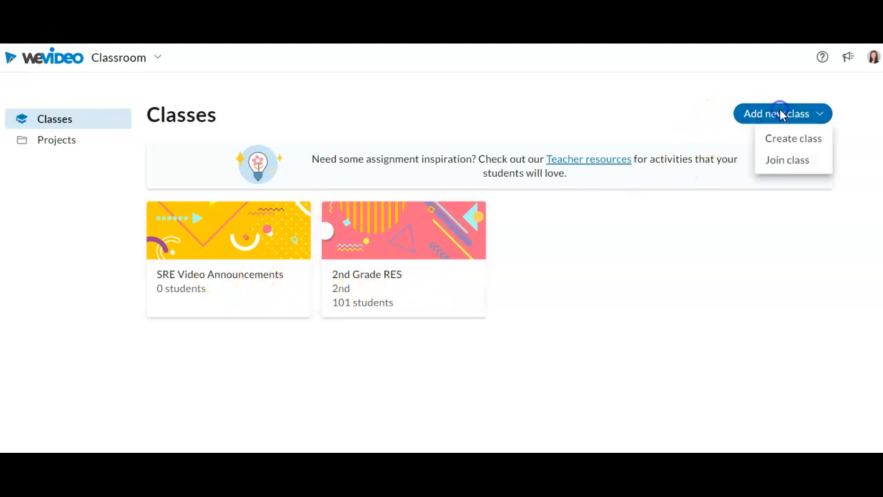
click(792, 140)
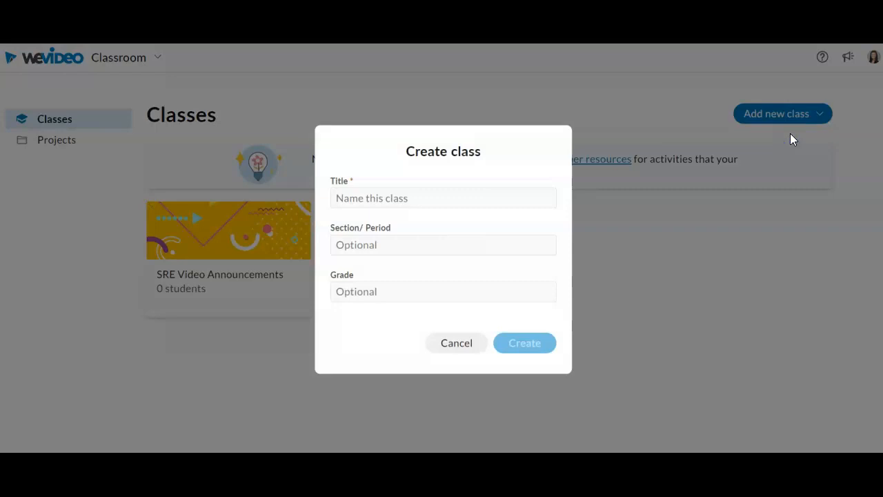
click(387, 192)
text(TEST)
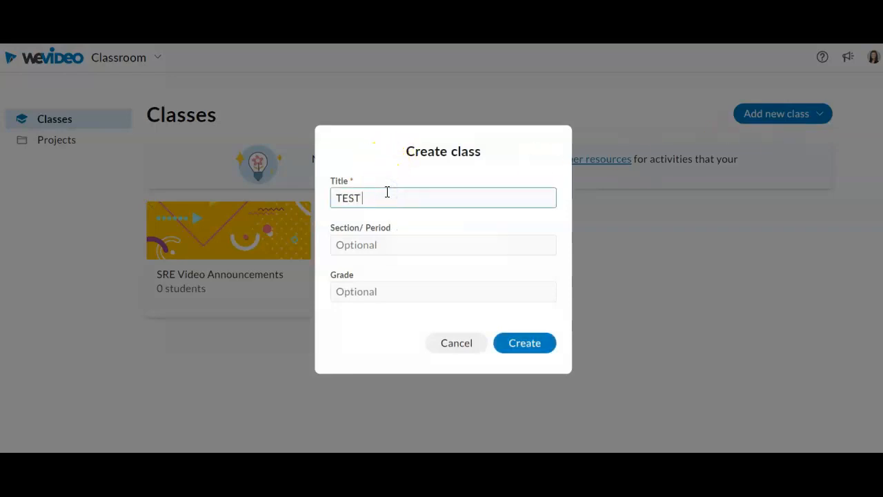
click(506, 342)
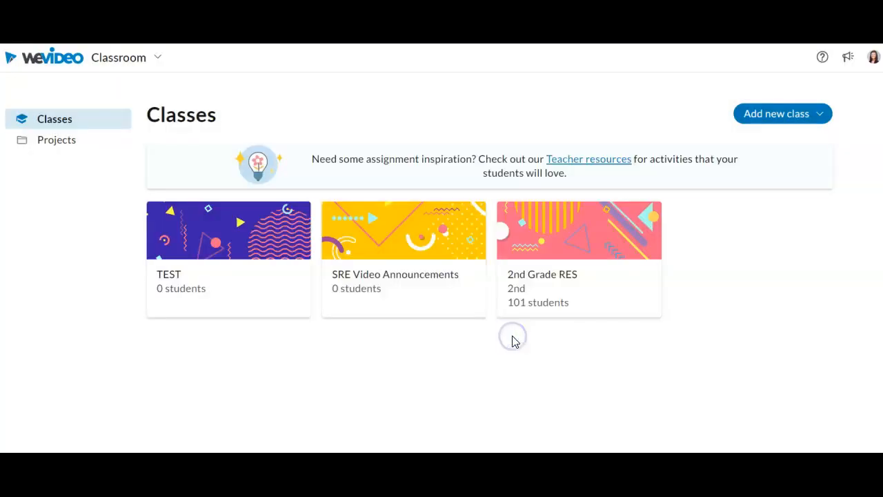
click(262, 243)
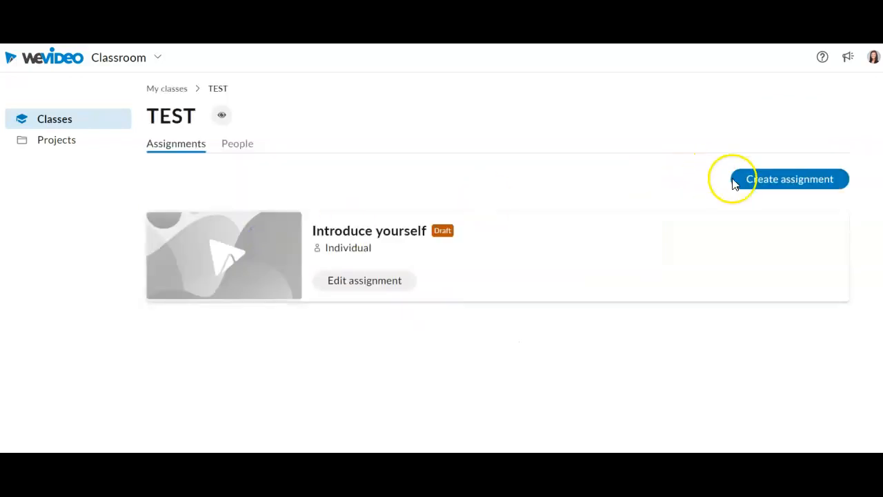
click(764, 193)
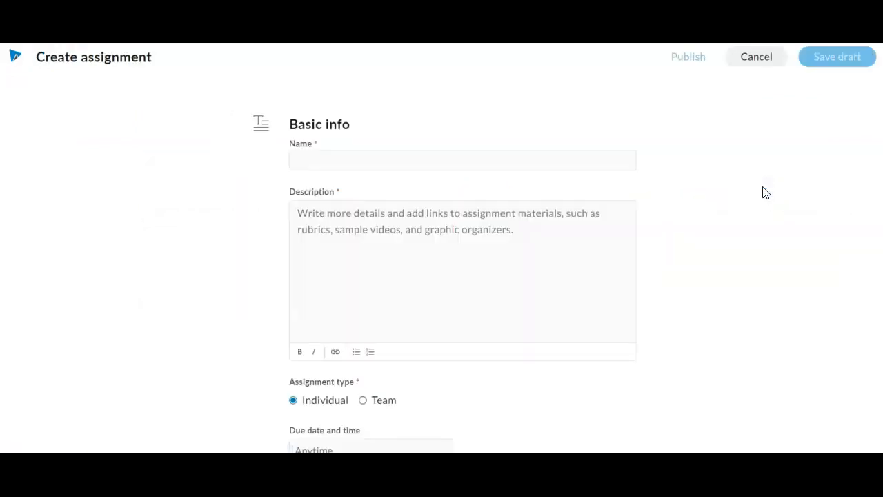
- Name the assignment TEST and start its description with 'In'
click(562, 159)
text(TEST)
click(444, 222)
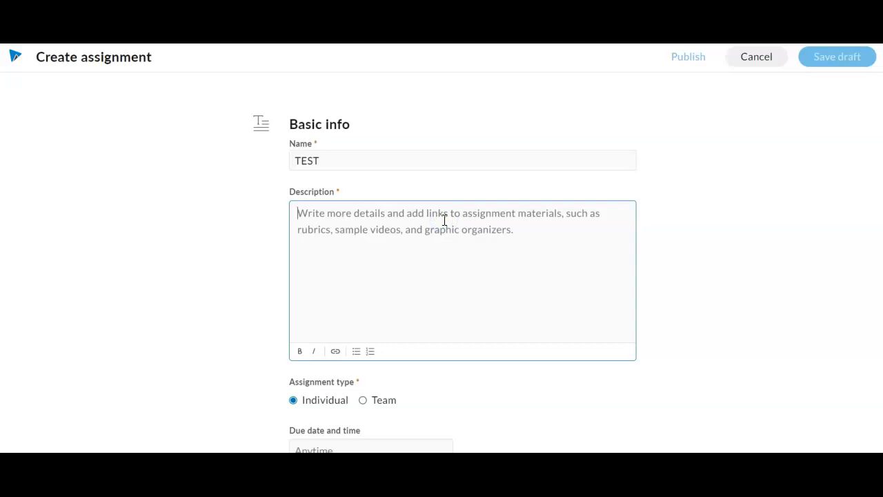
click(449, 216)
text(TES)
key(BackSpace)
key(BackSpace)
key(BackSpace)
click(451, 221)
text(Include....)
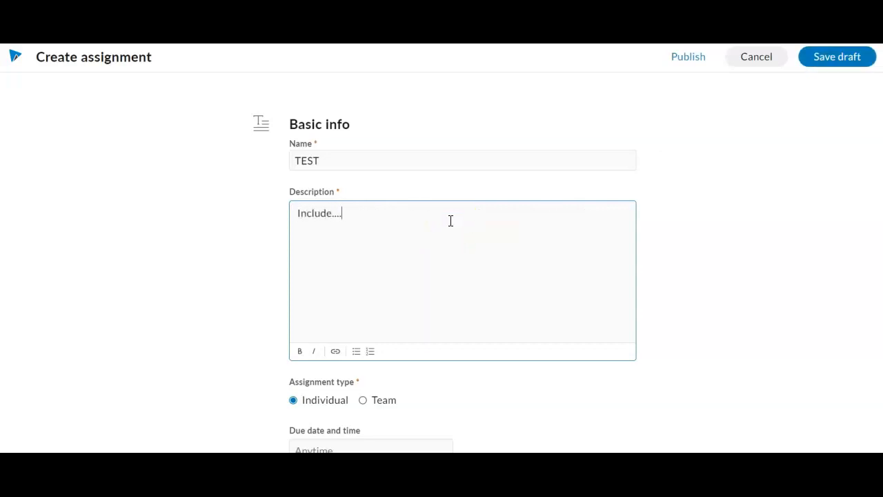
scroll(451, 221, down, 3)
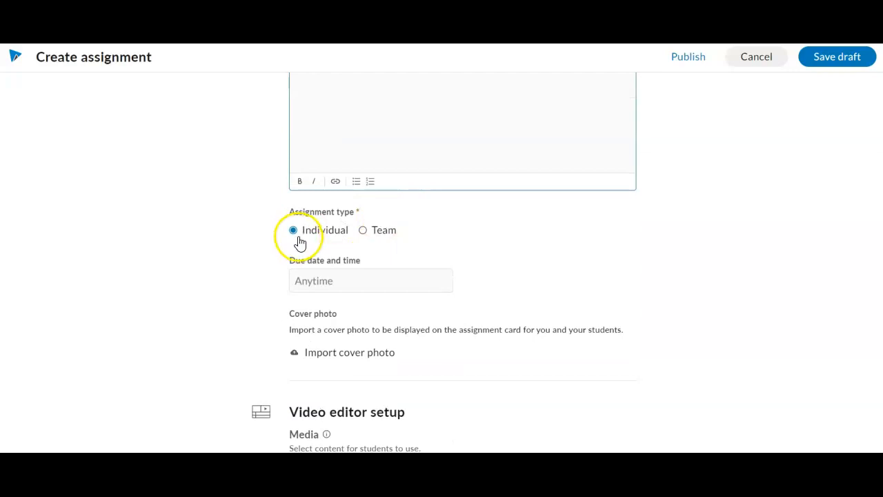
- Try the Team assignment type, then set it back to Individual
right_click(365, 236)
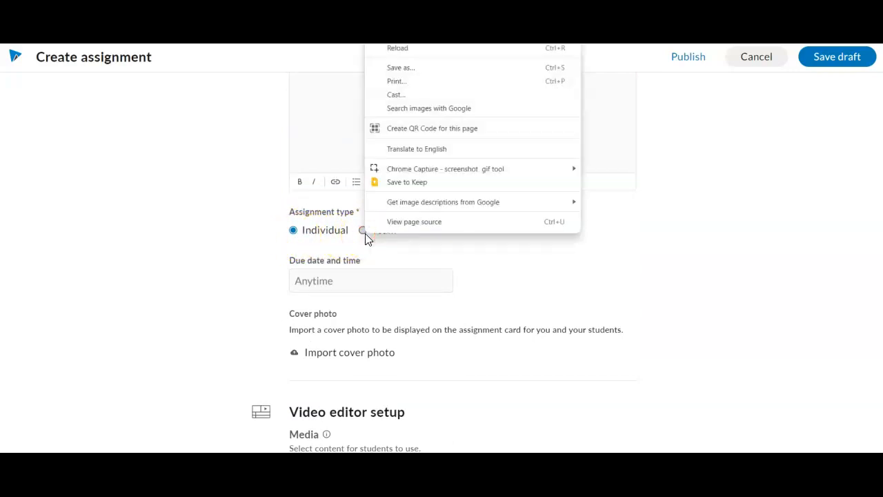
click(365, 235)
click(365, 236)
click(430, 223)
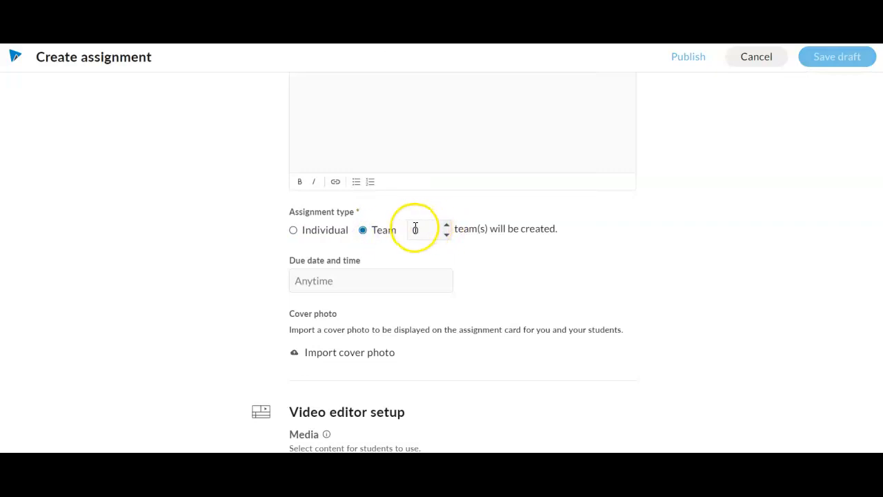
click(319, 234)
scroll(373, 253, down, 2)
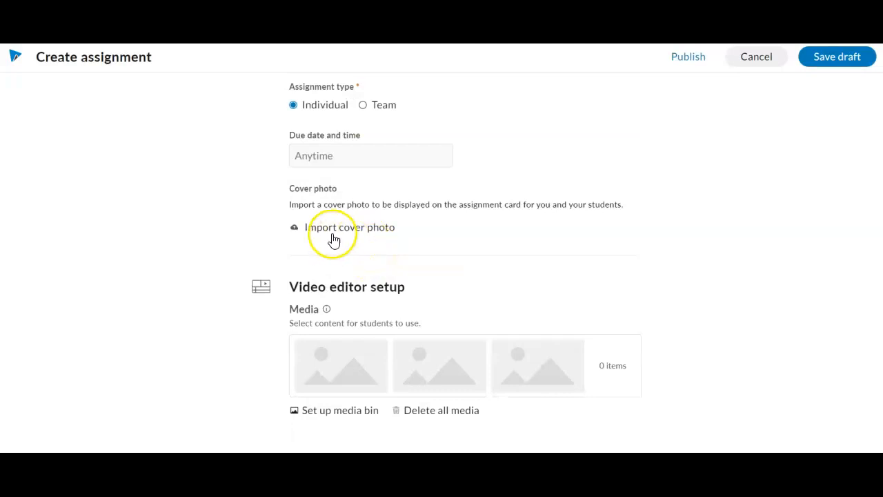
- Use Untitled drawing (33) as the cover photo and publish the TEST assignment
click(348, 233)
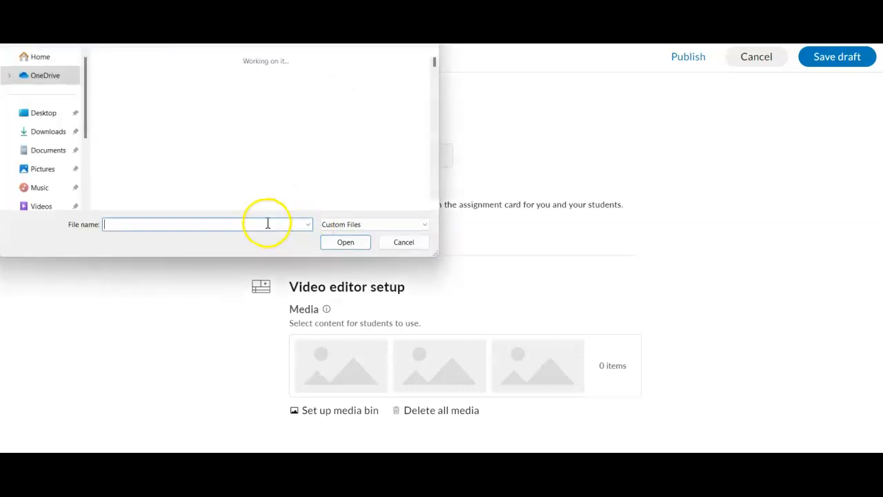
click(184, 130)
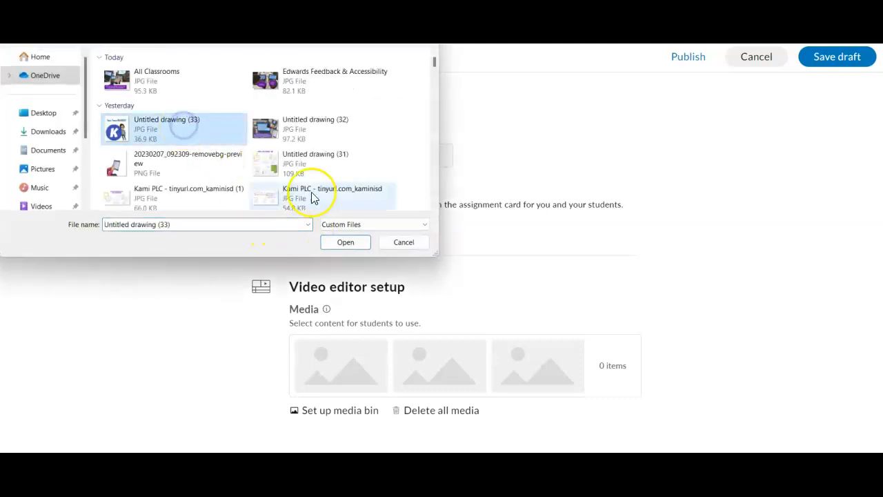
click(345, 249)
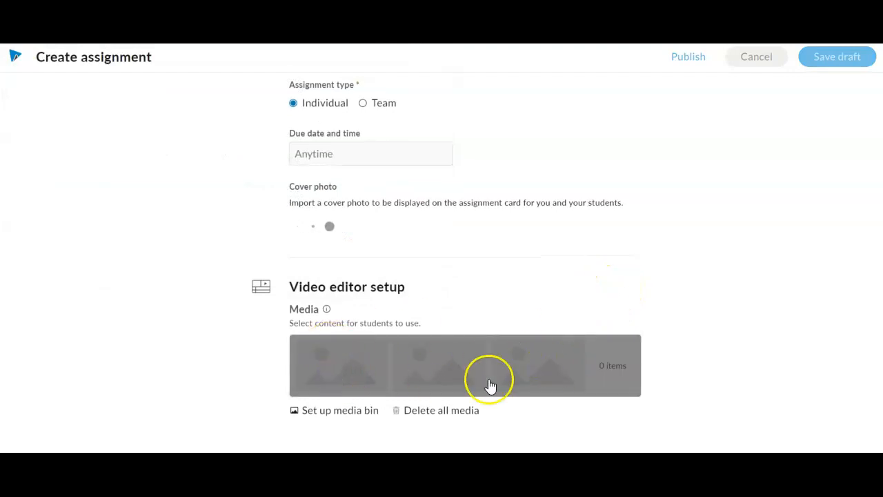
scroll(580, 387, down, 2)
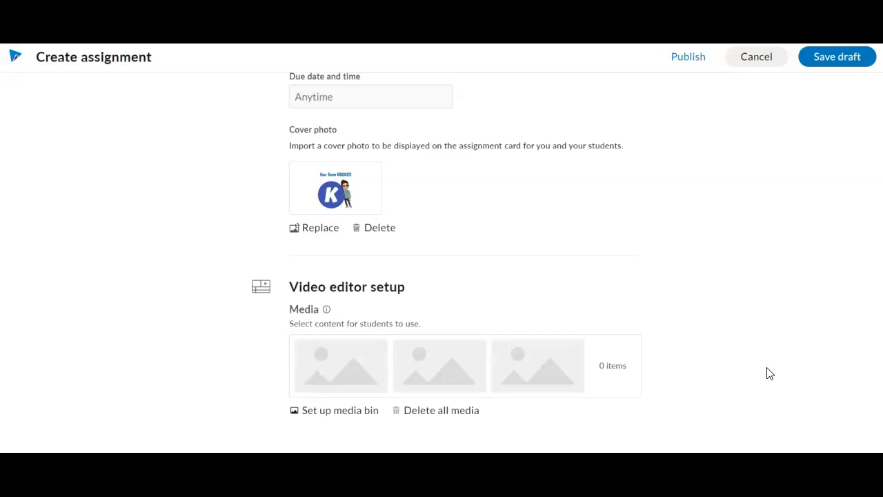
click(688, 58)
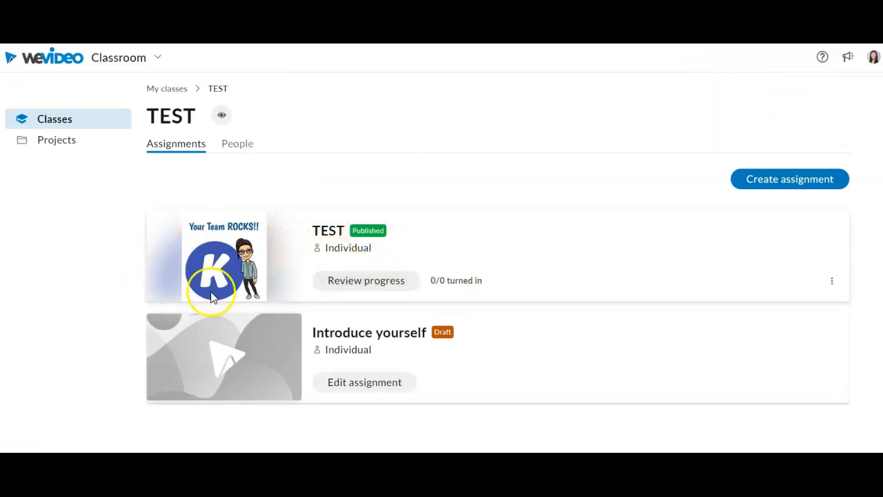
click(324, 293)
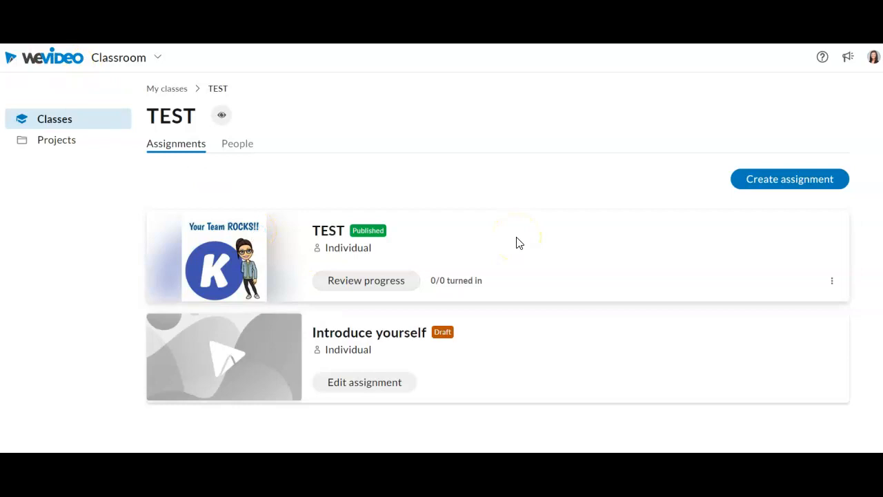
click(232, 152)
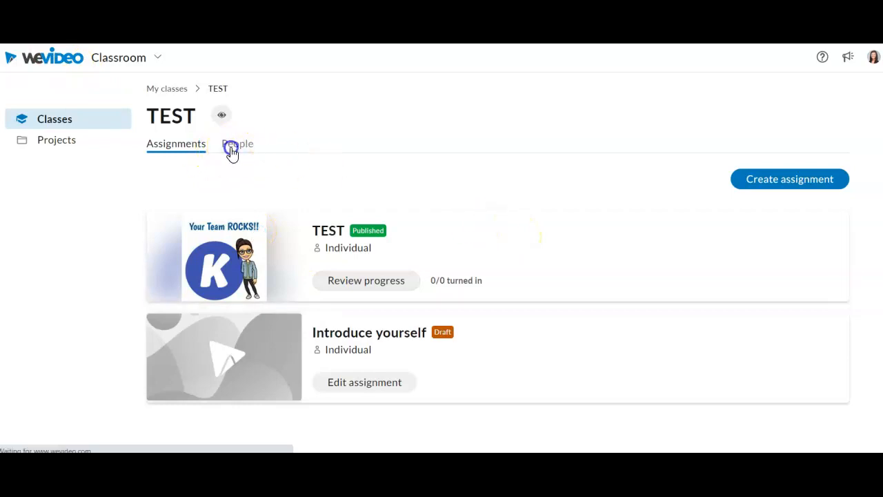
double_click(524, 333)
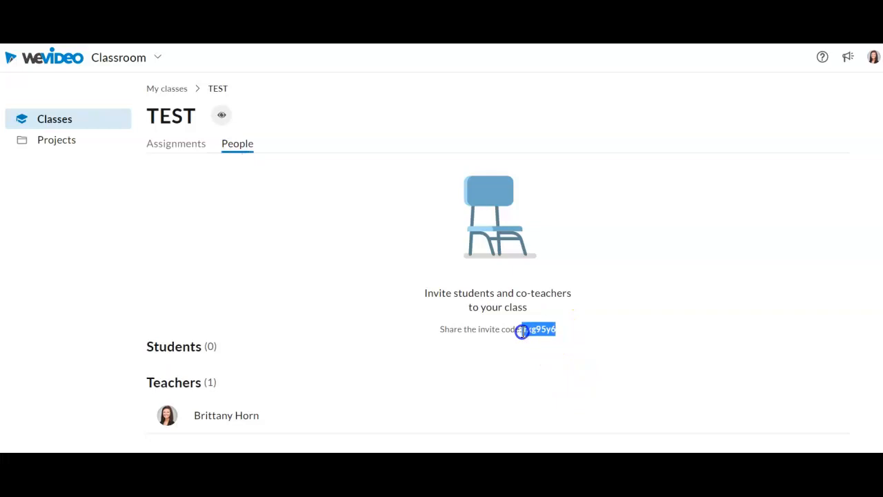
click(522, 331)
click(550, 351)
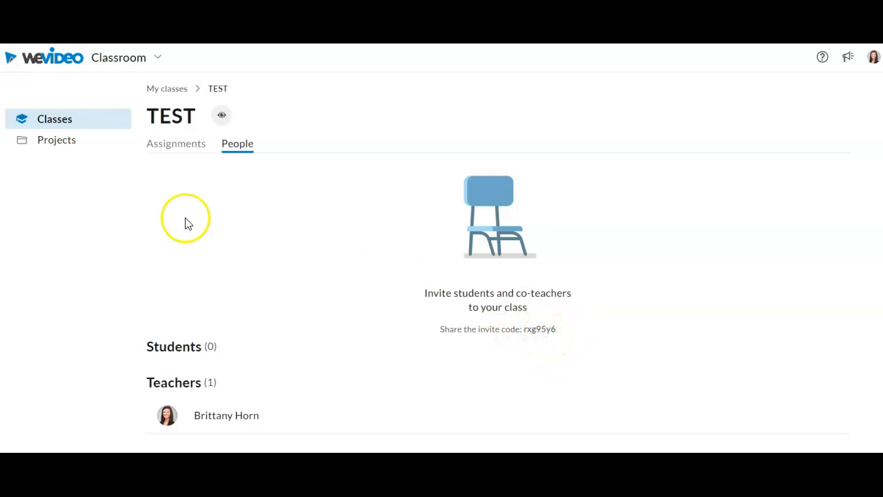
click(178, 145)
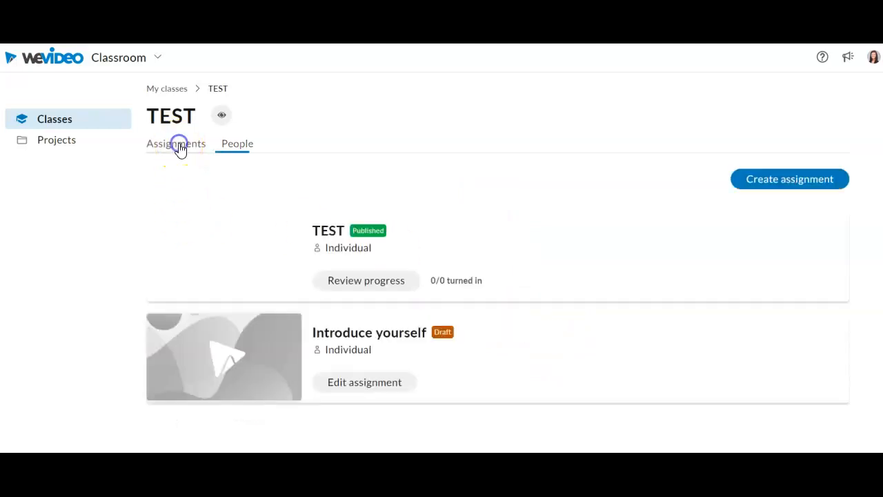
- Delete the Introduce yourself draft assignment and confirm the deletion
click(832, 280)
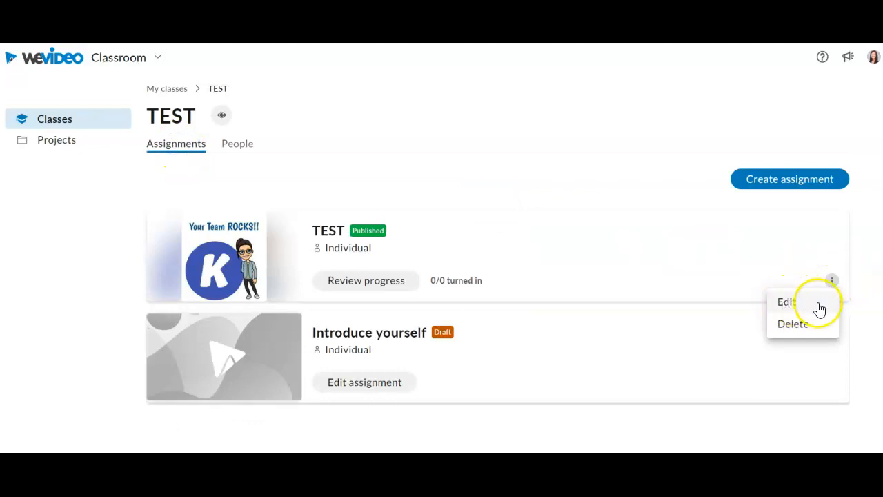
click(764, 392)
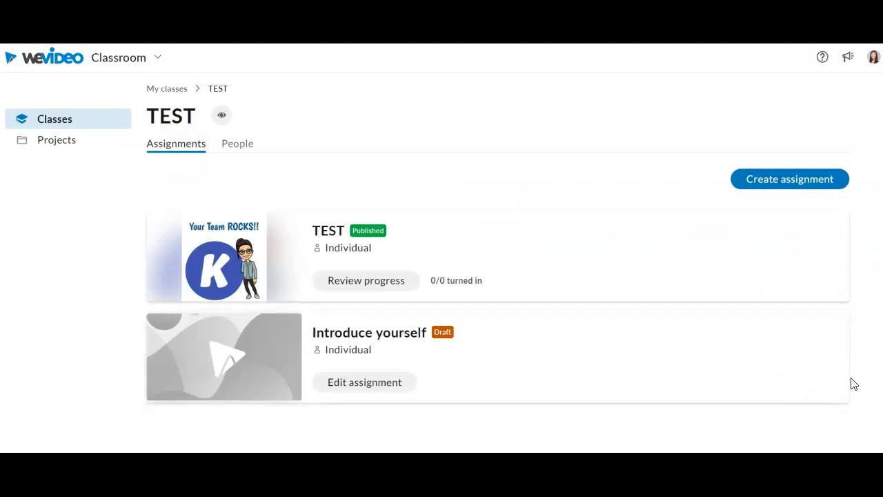
click(832, 383)
click(833, 383)
click(835, 382)
click(823, 426)
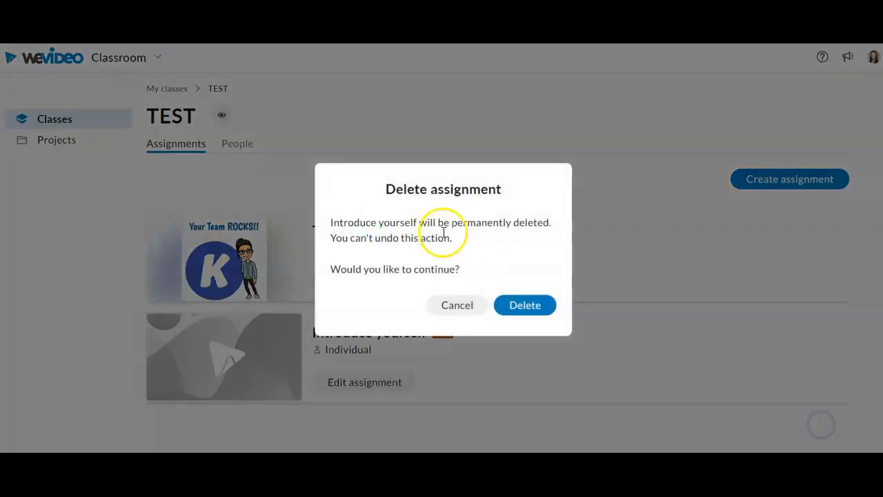
click(522, 306)
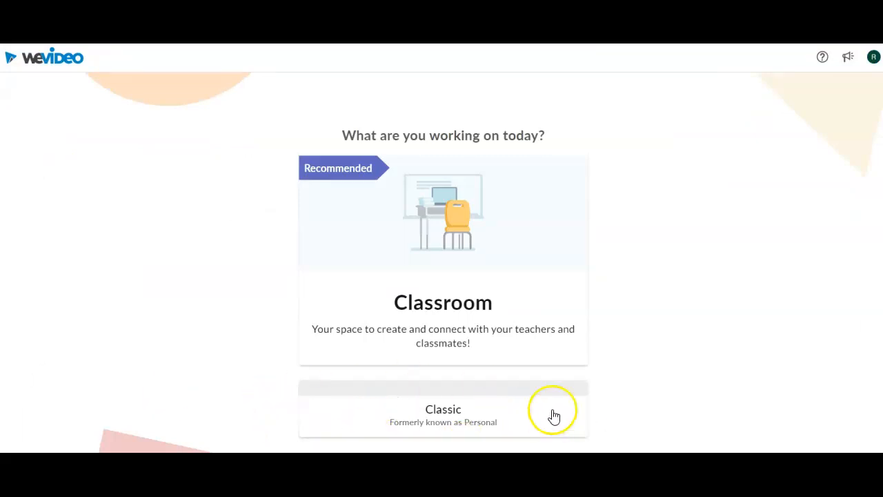
- In the Classroom workspace, submit the teacher's pasted class code to join the class
click(498, 260)
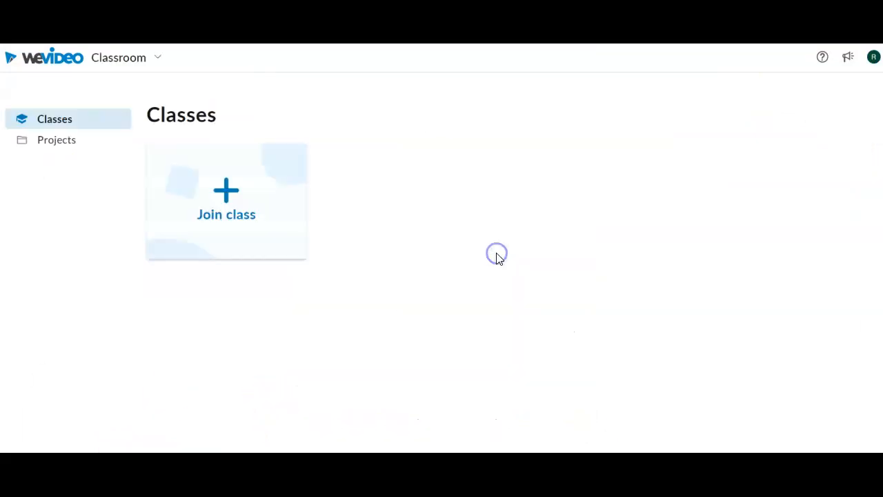
click(198, 222)
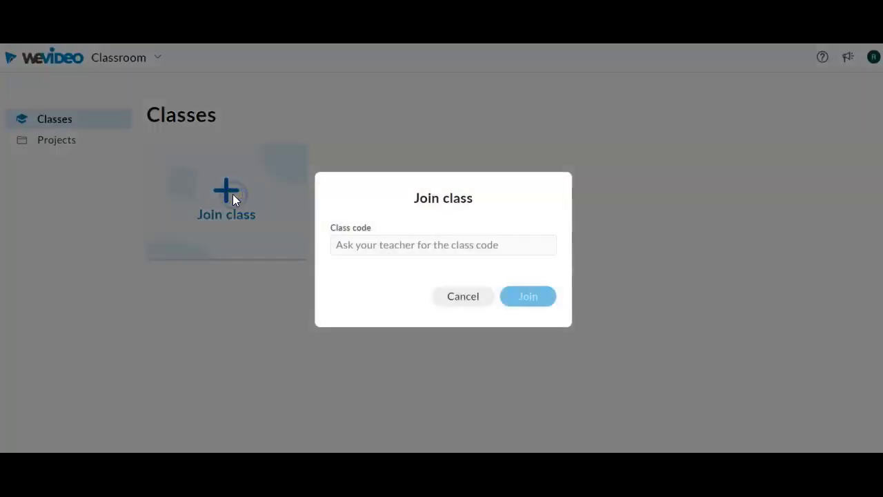
click(439, 243)
text(https://www.youtube.com/watch?v=-kvI-peQk_g)
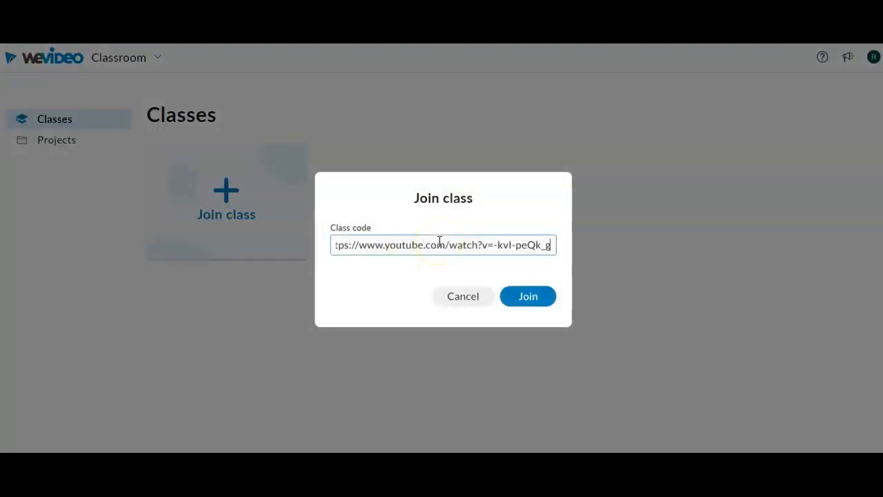
key(ctrl+z)
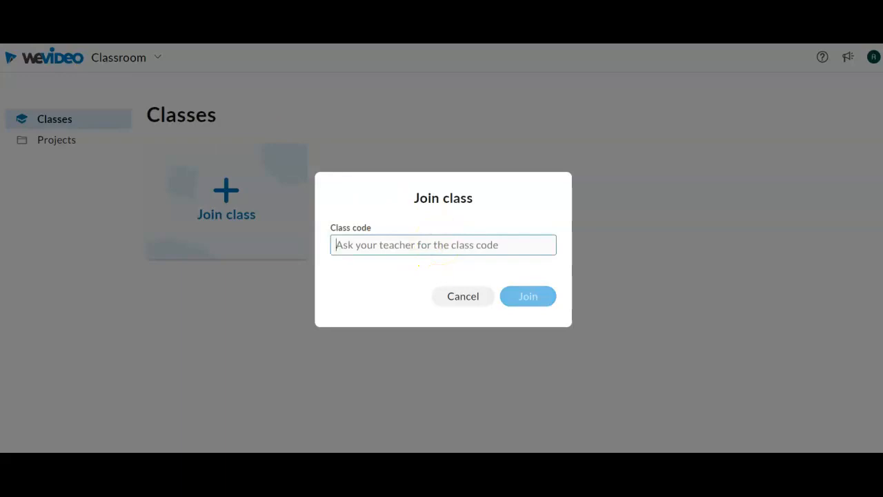
click(527, 302)
click(342, 245)
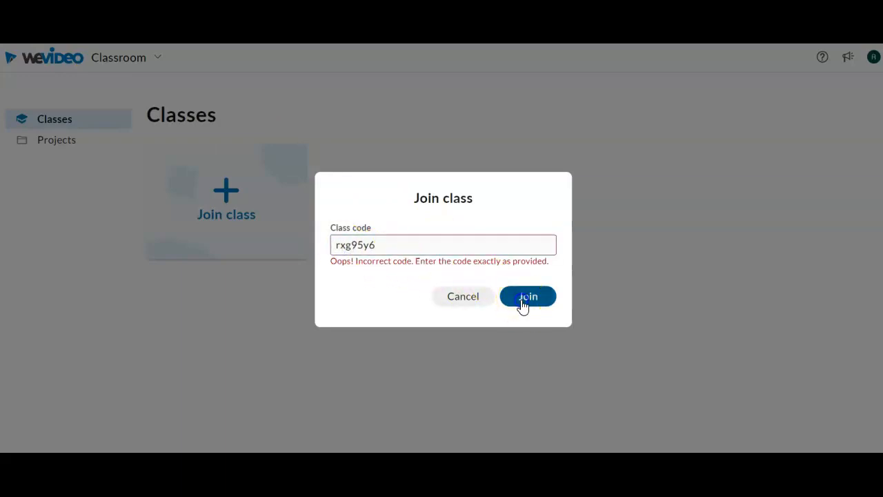
click(522, 303)
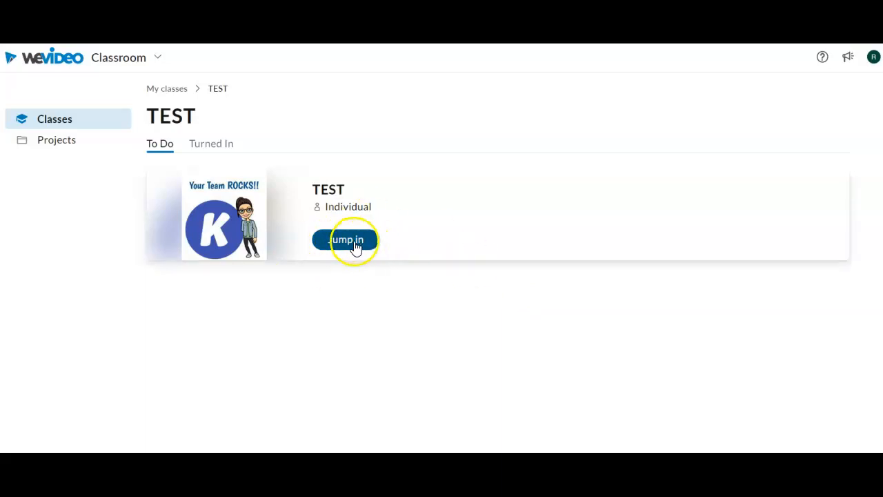
- Open the TEST assignment in the editor
click(122, 58)
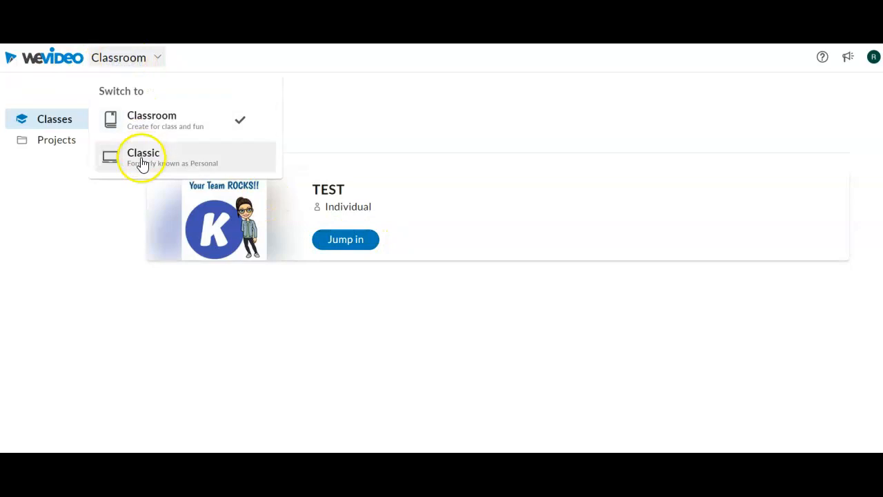
click(412, 138)
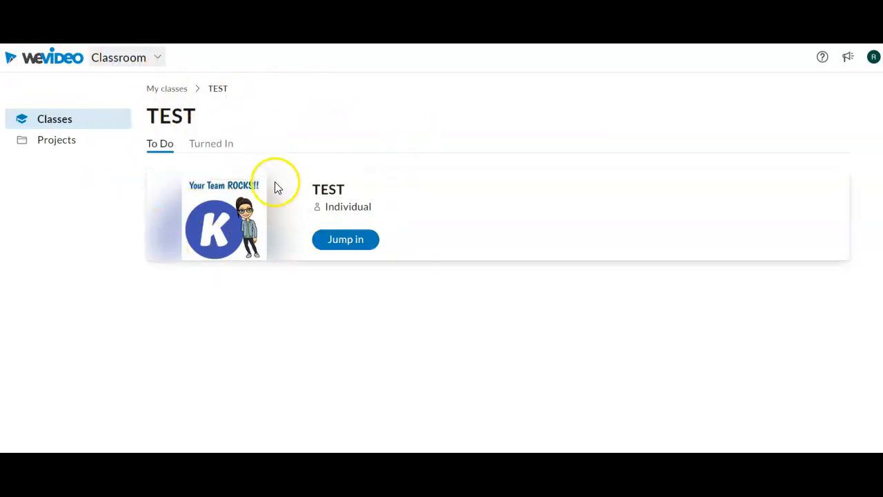
click(354, 238)
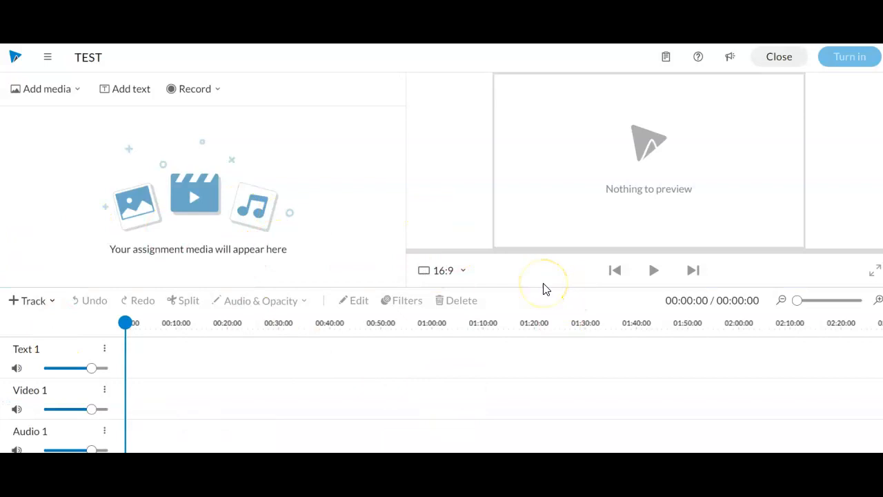
- Search stock images for 'food' and add the pizza photo to the media
click(54, 89)
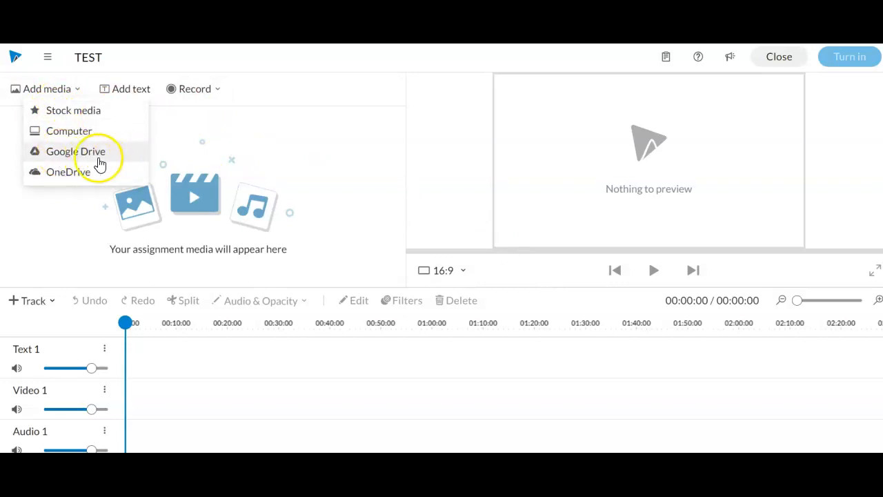
click(88, 117)
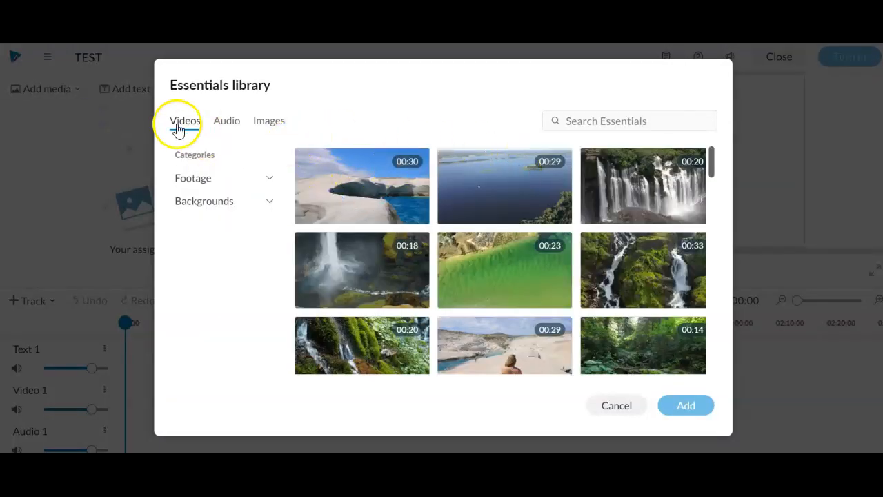
click(254, 123)
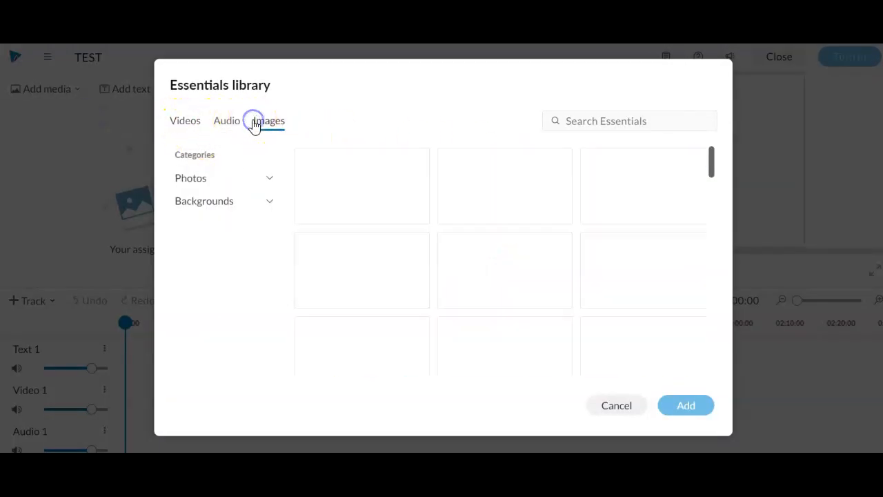
click(635, 123)
text(g)
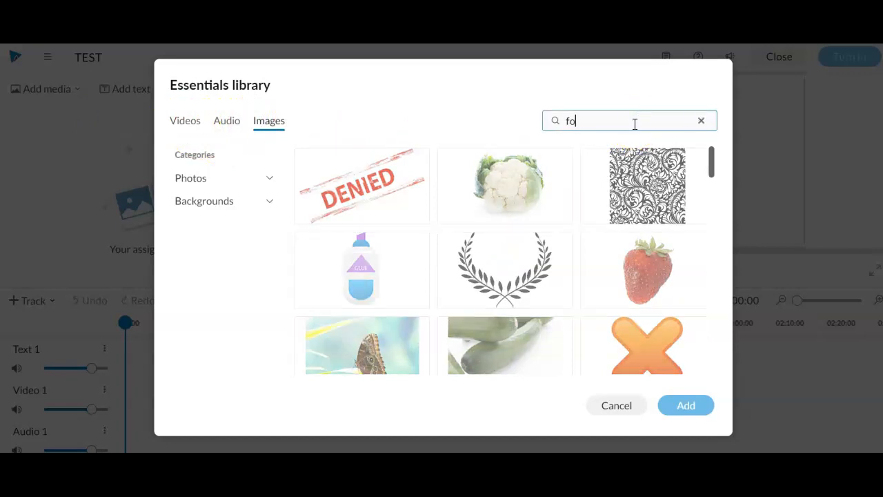
text(ood trucks)
key(Return)
click(636, 118)
key(BackSpace)
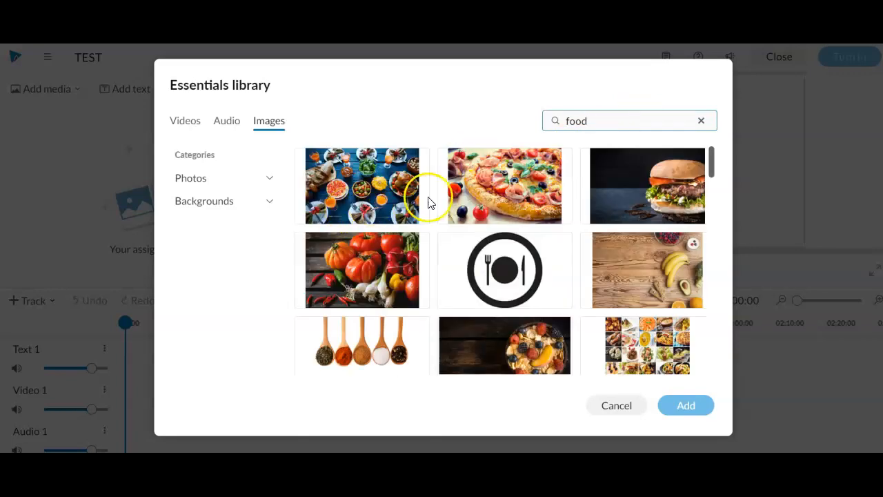
click(529, 193)
click(686, 406)
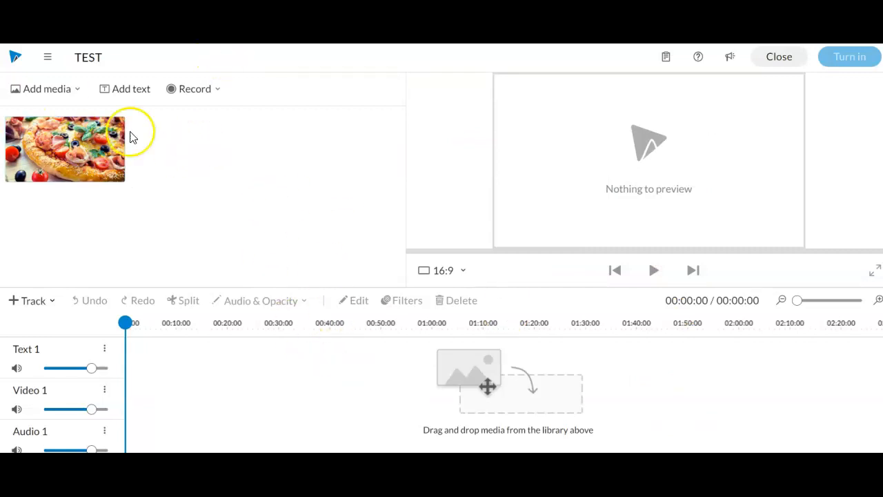
- Add the stock vegetables food video to the project media
click(77, 89)
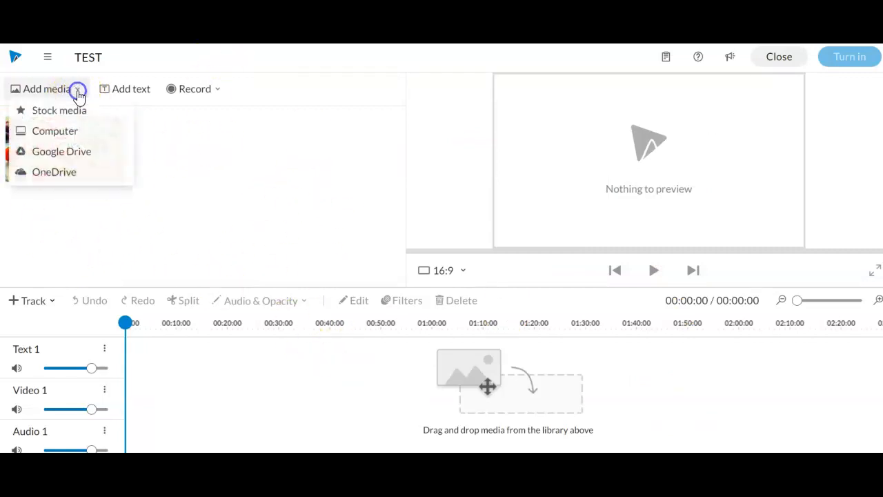
click(63, 114)
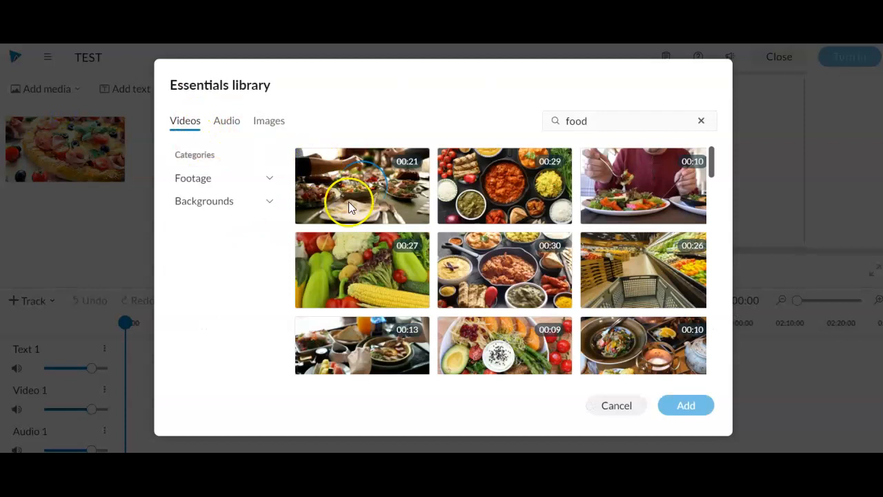
click(356, 273)
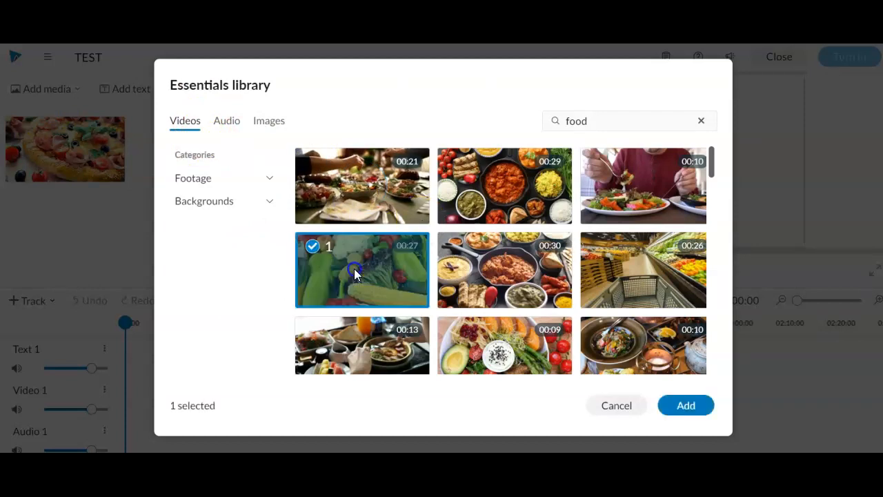
click(686, 406)
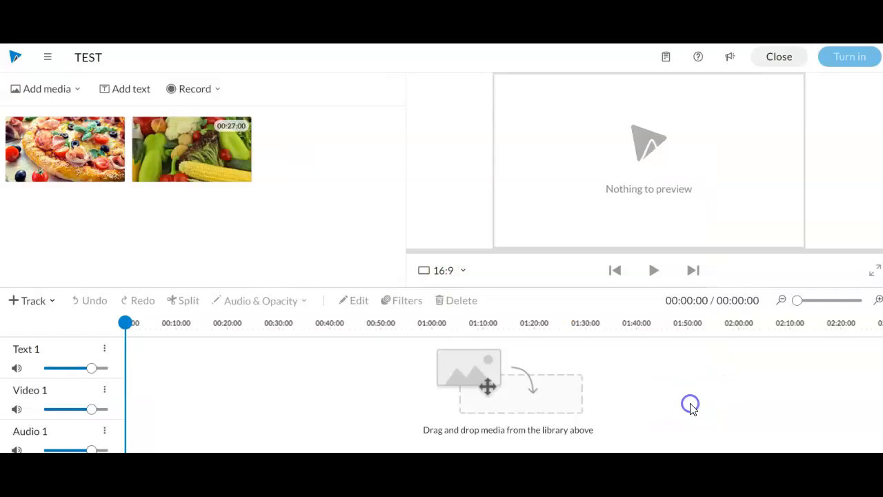
click(41, 89)
- Upload Untitled drawing (33) from the computer into the media library
click(98, 132)
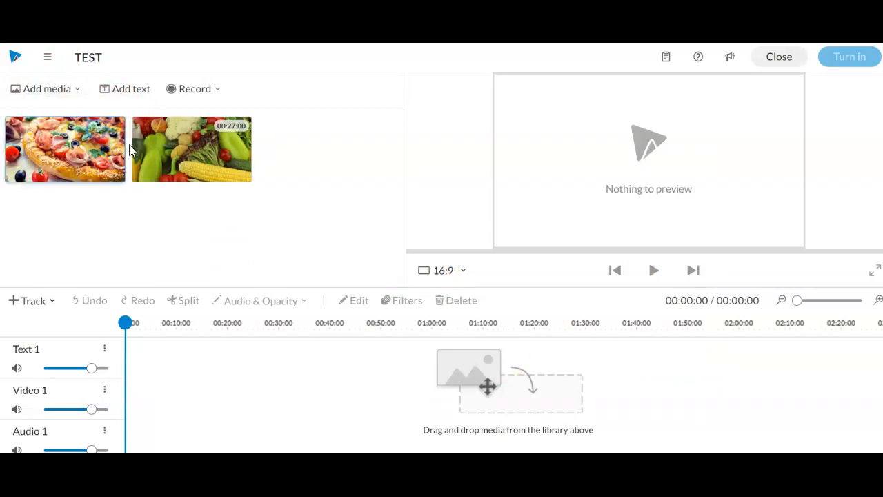
click(174, 119)
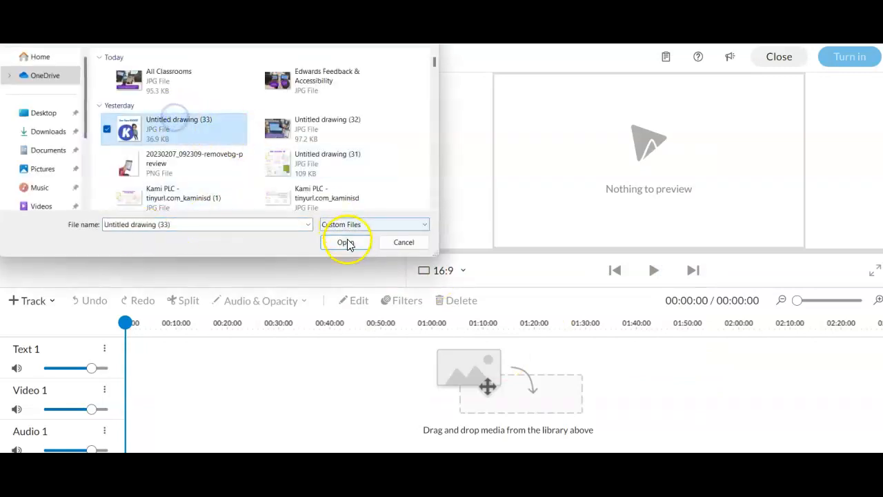
click(346, 242)
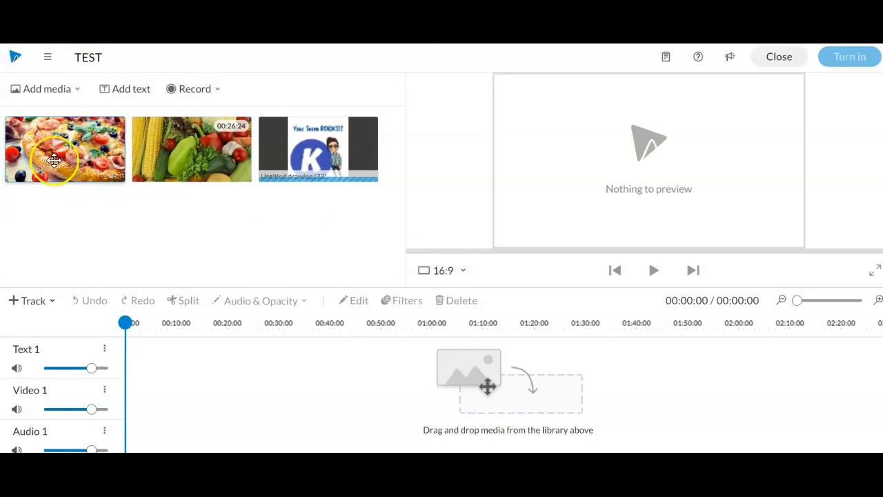
- Place the pizza photo, then the vegetables clip, on the Video 1 track
drag(67, 150, 138, 396)
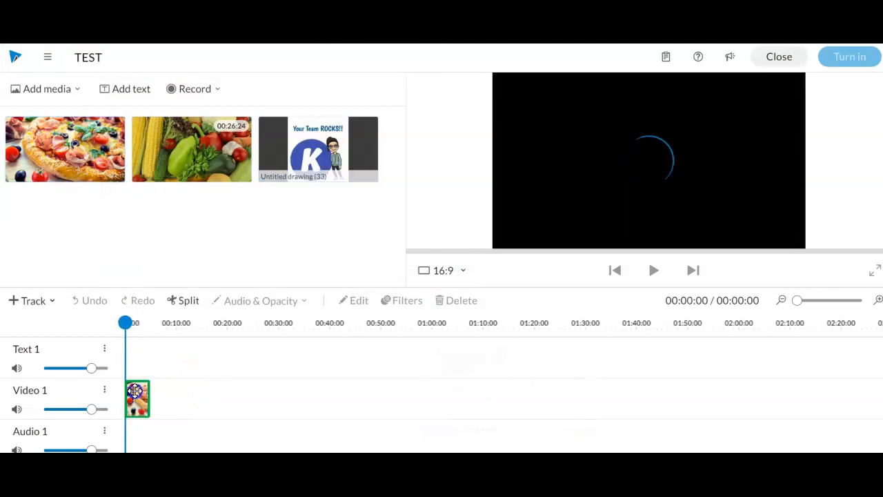
click(189, 147)
drag(190, 147, 167, 404)
- Trim the vegetables clip's end so the project runs 00:13:84
click(161, 384)
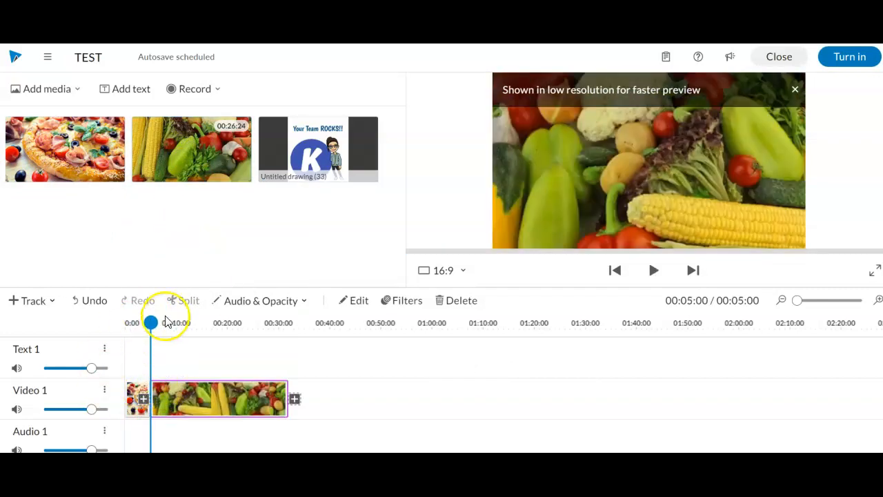
drag(798, 300, 748, 310)
drag(800, 301, 794, 303)
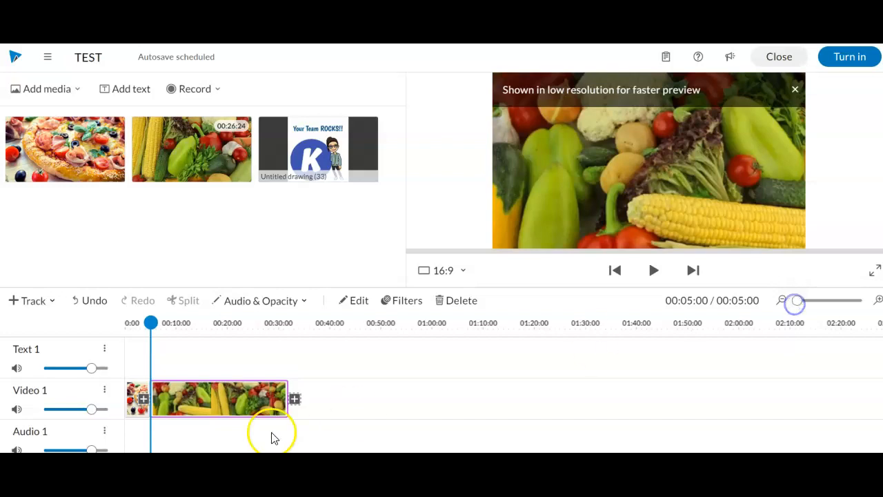
drag(290, 400, 194, 401)
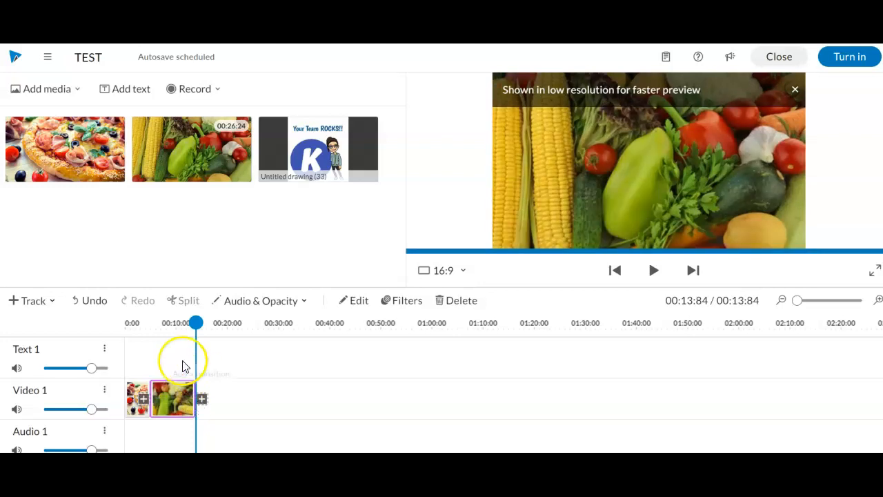
right_click(182, 358)
- Play back the timeline, then trim the pizza photo to about 2 seconds
click(159, 361)
click(645, 271)
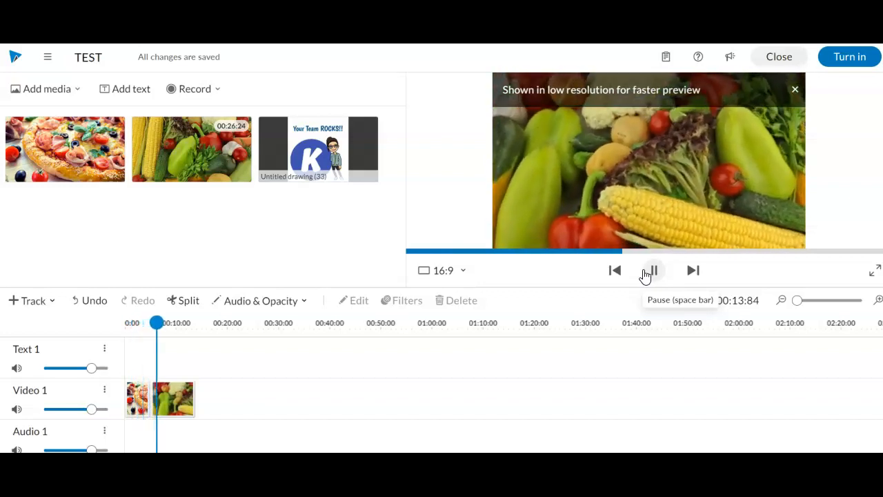
click(646, 272)
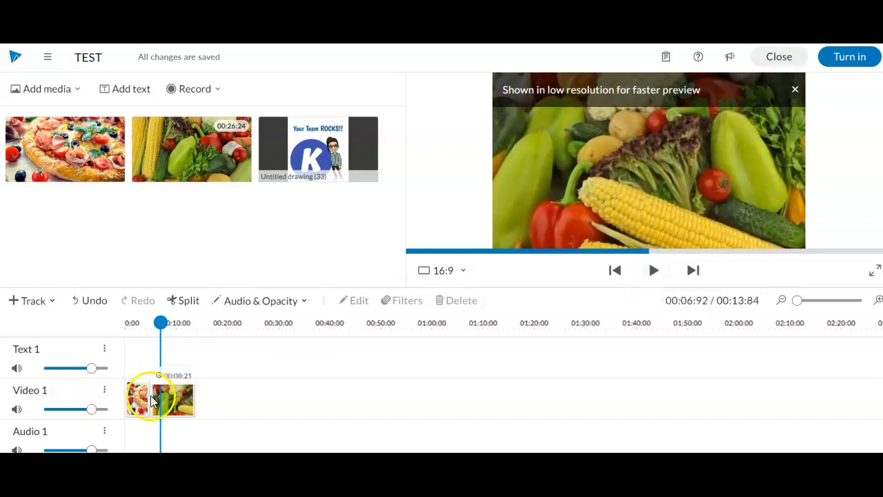
drag(797, 299, 803, 300)
click(329, 390)
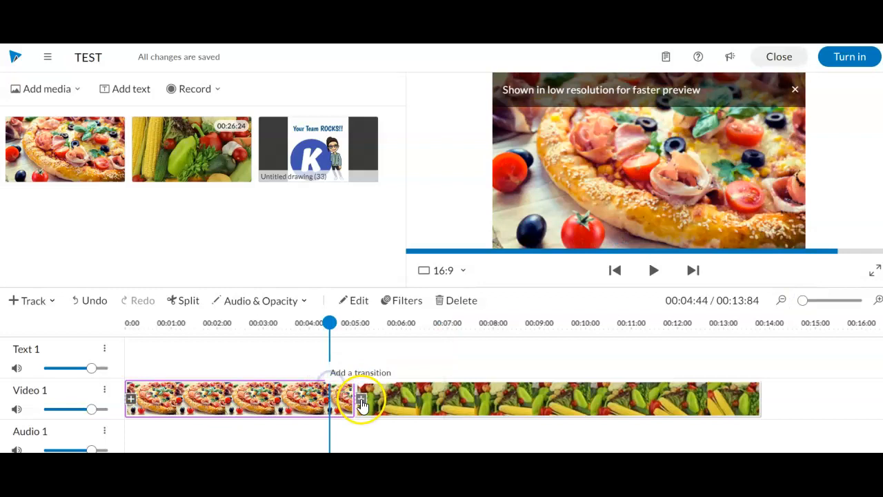
drag(350, 404, 251, 401)
- Add the Elastic snap motion title to the start of the Text 1 track
click(121, 89)
click(448, 293)
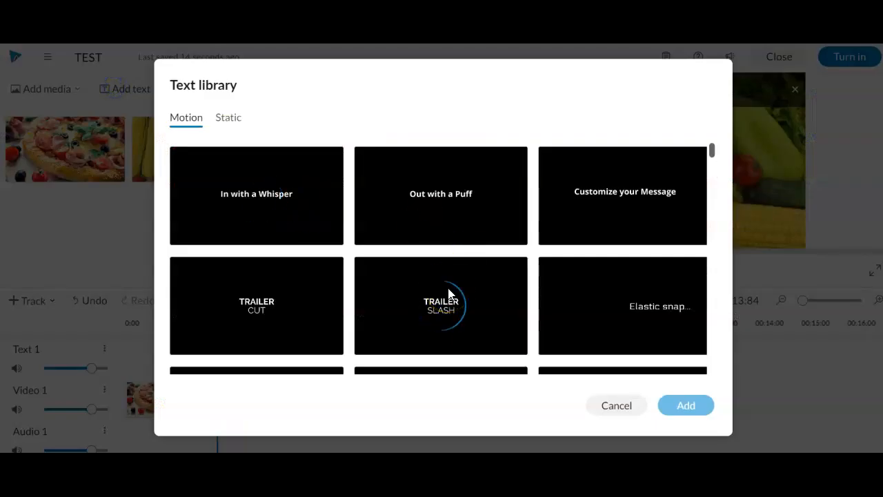
click(664, 301)
click(686, 405)
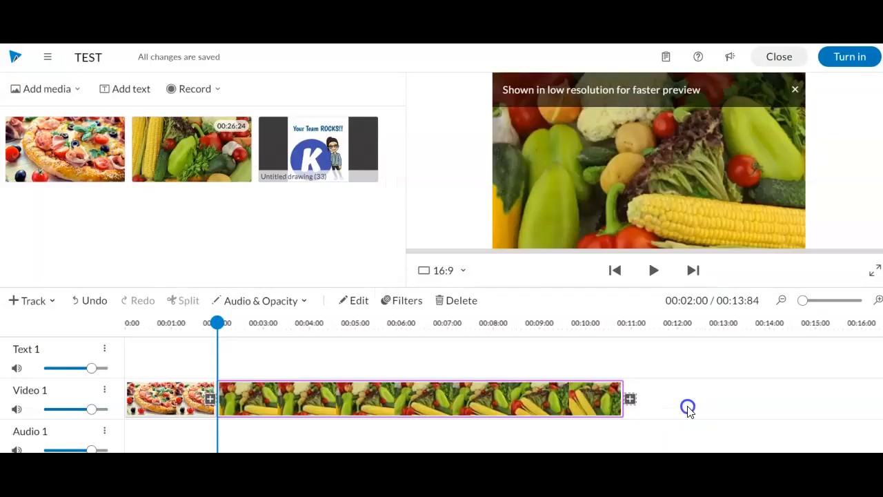
drag(75, 223, 144, 370)
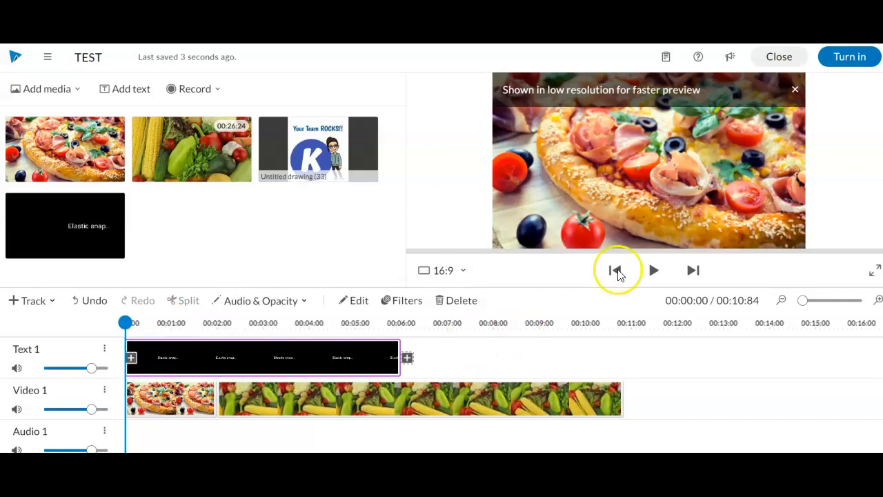
- Preview, then trim the title to end at 00:02:08 and open it for editing
click(653, 270)
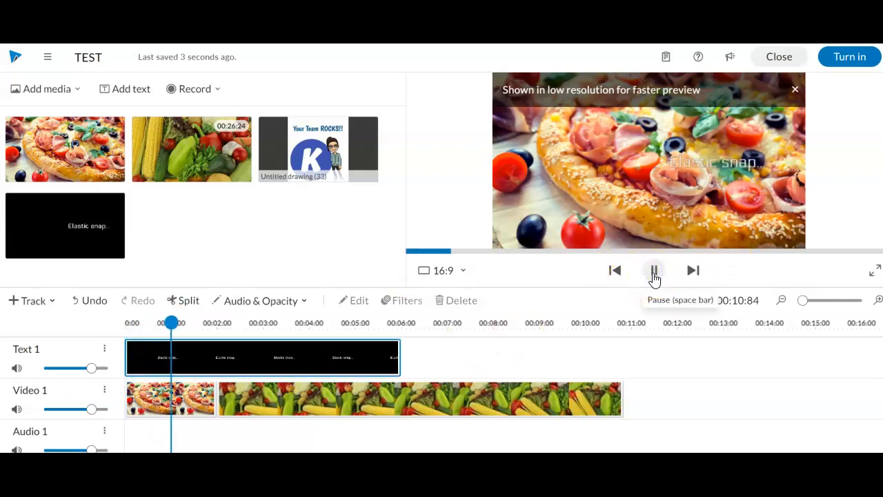
click(654, 273)
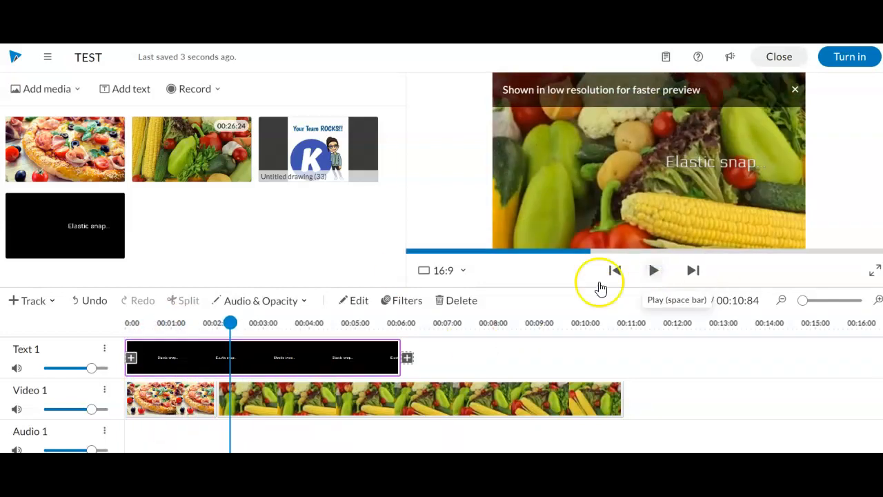
click(403, 370)
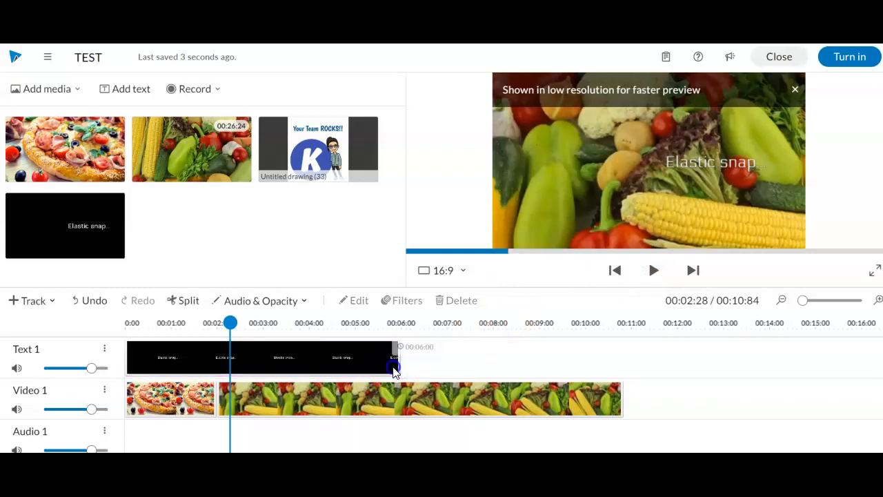
click(393, 370)
drag(399, 371, 218, 362)
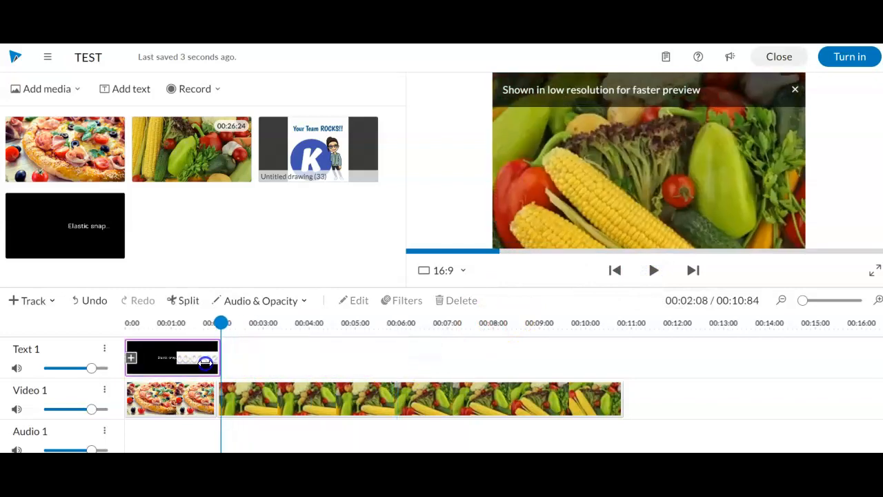
click(166, 356)
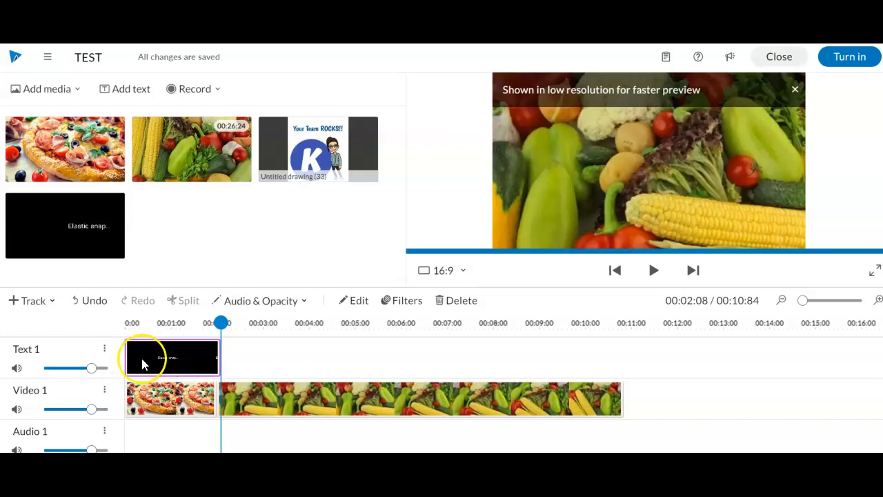
double_click(144, 364)
- Give the title a blue Palette colour and the Alfa Slab One font
click(119, 109)
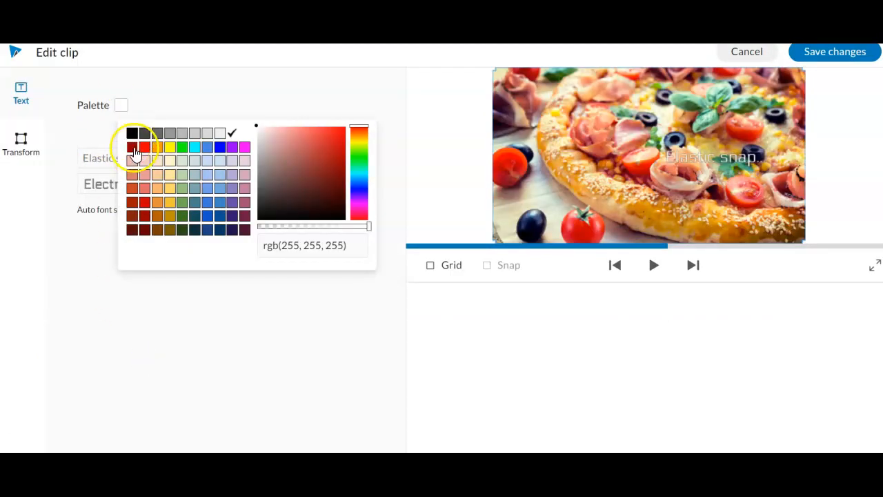
click(221, 150)
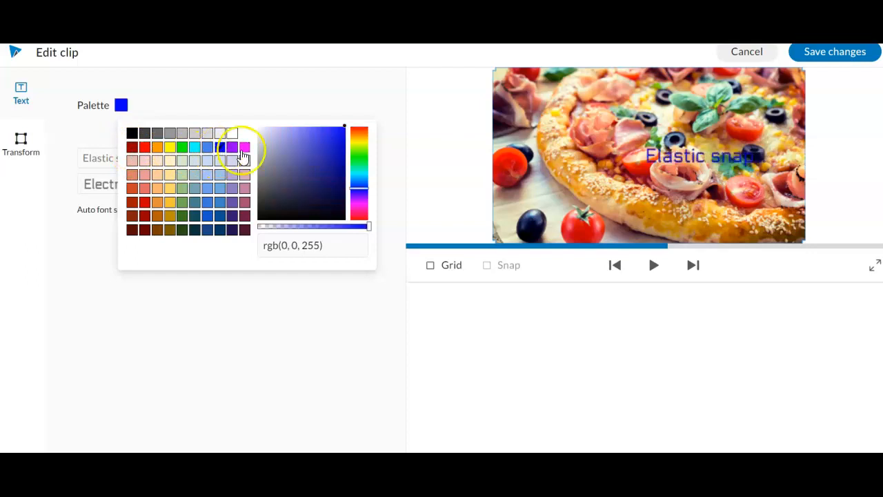
click(341, 138)
click(128, 191)
click(120, 269)
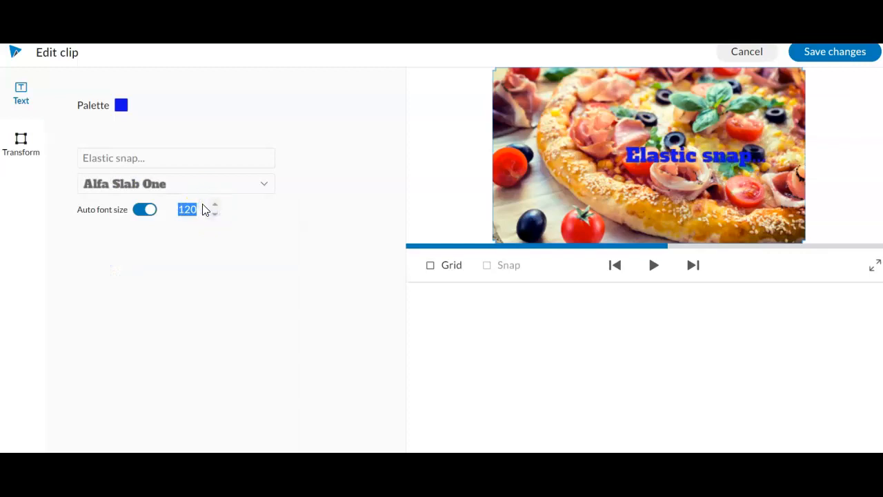
- Turn off Auto font size and set the title font size to 150
click(191, 207)
click(148, 210)
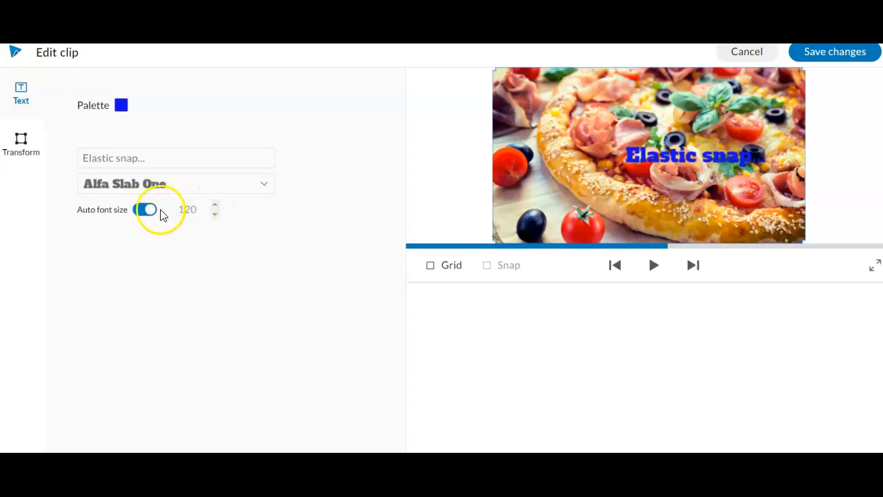
click(215, 200)
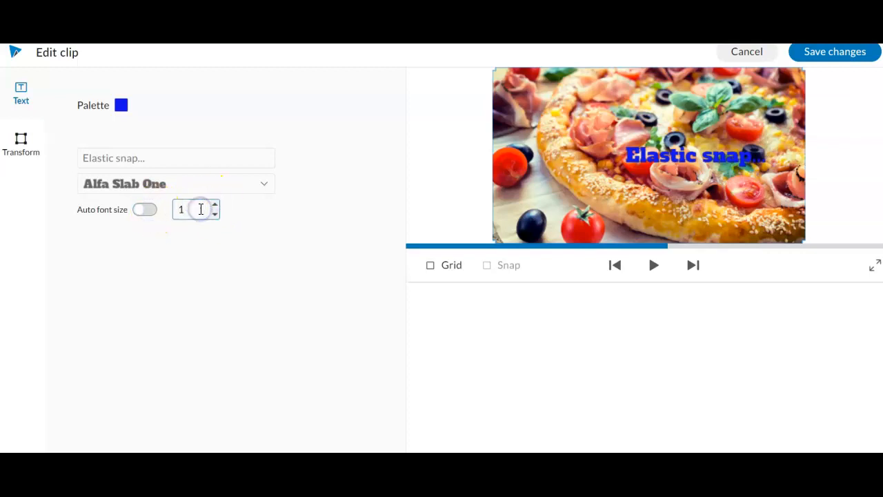
text(50)
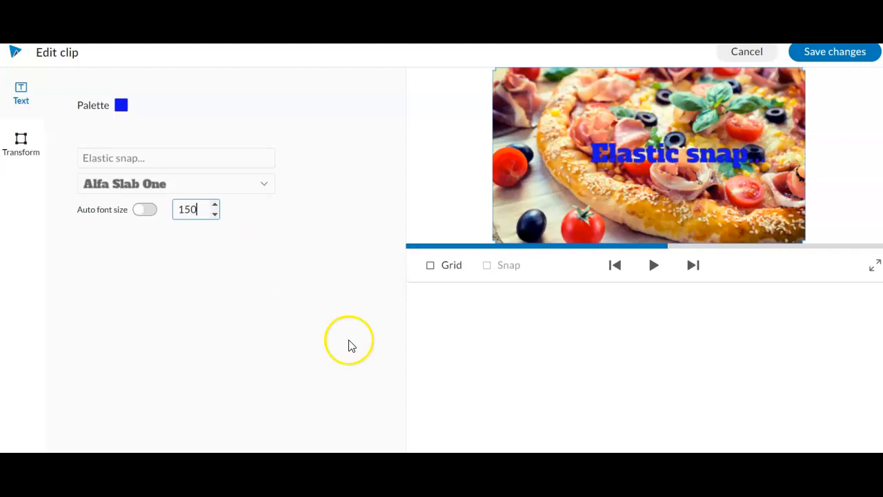
- Change the title text colour to white and save the title changes
click(129, 110)
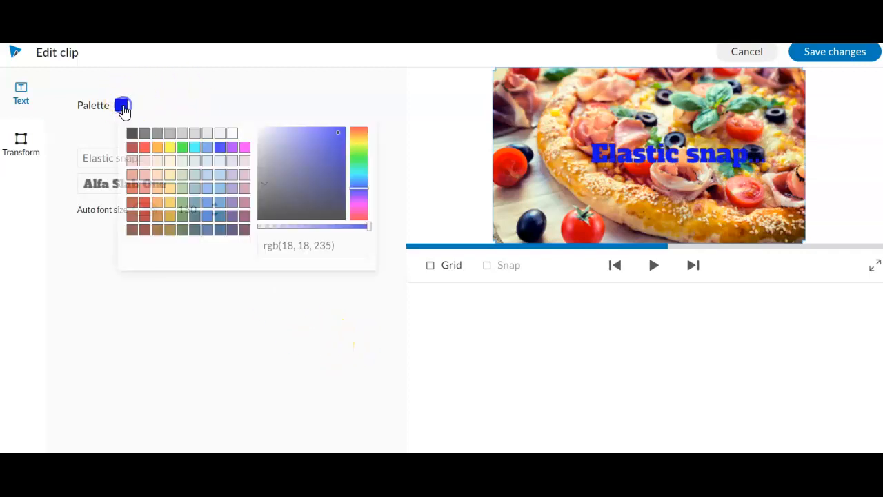
click(225, 135)
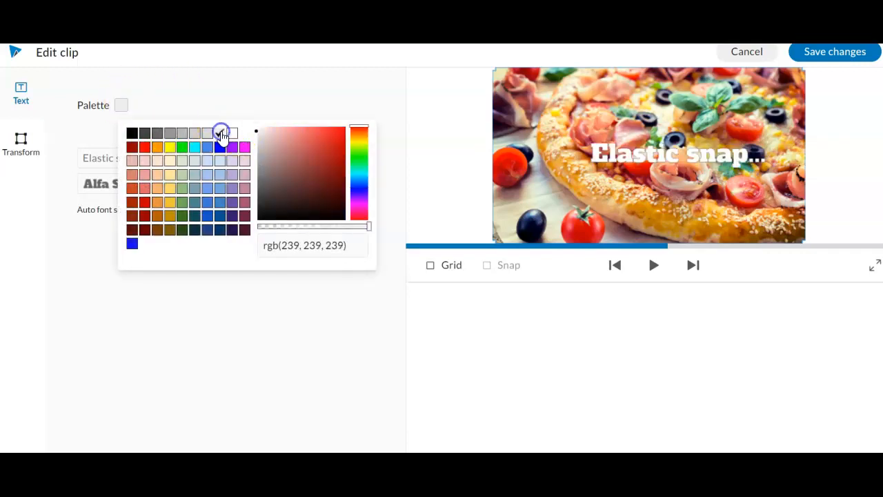
click(237, 343)
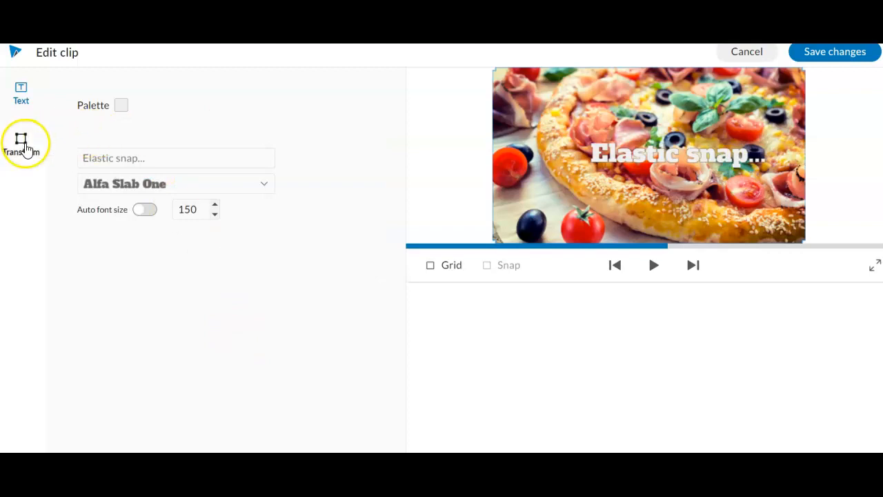
click(818, 55)
click(175, 323)
- Preview the project from the start to check the restyled title
drag(175, 319, 119, 324)
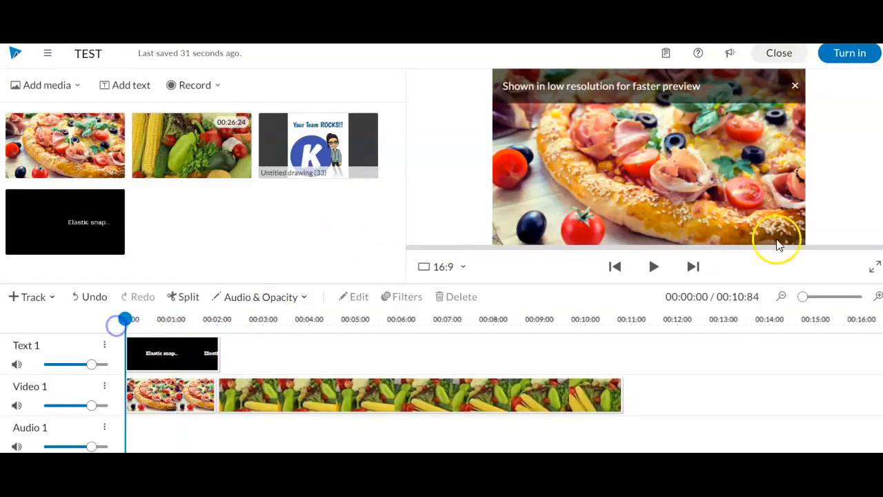
click(652, 266)
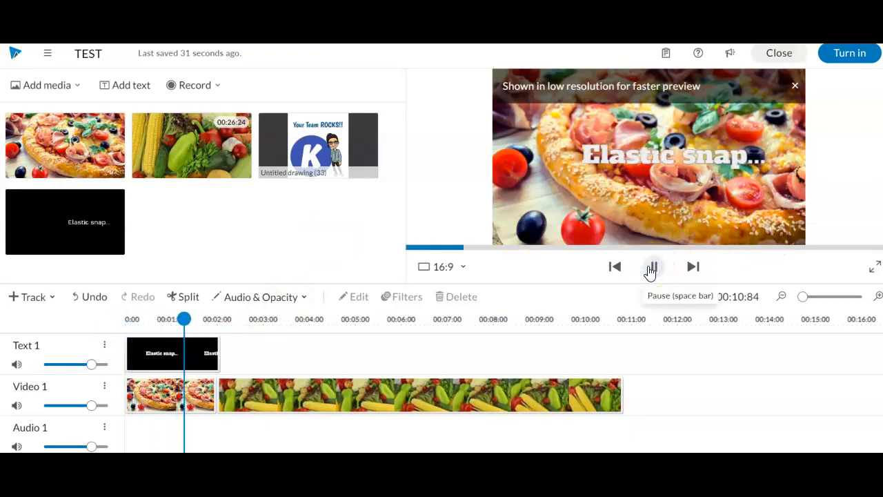
click(649, 271)
click(248, 201)
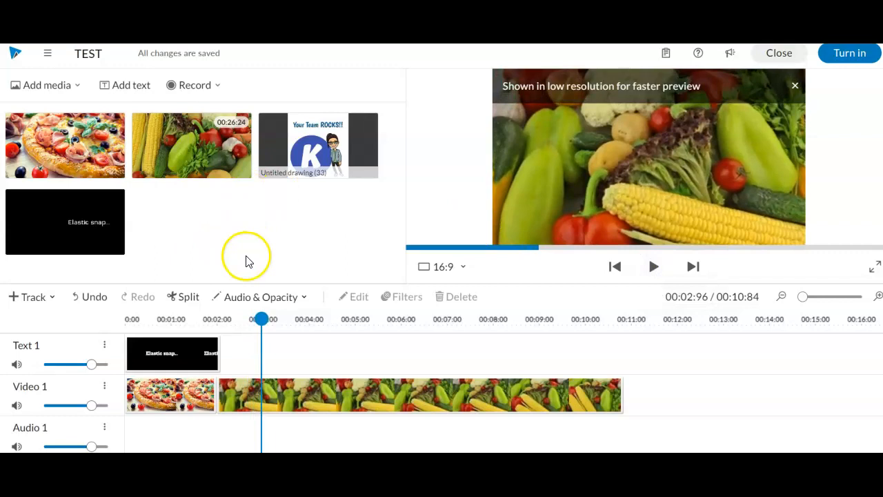
- Start a voice recording from 00:02, where the vegetable clip begins, and allow microphone access
click(207, 86)
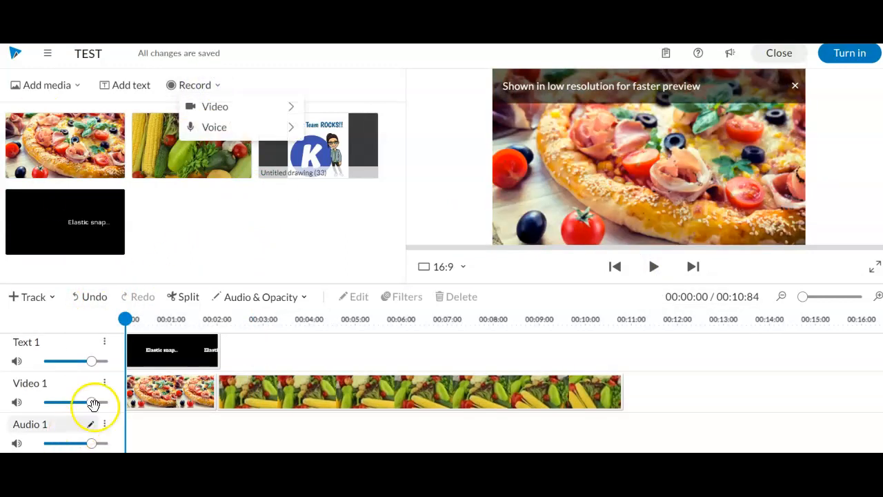
drag(127, 319, 226, 333)
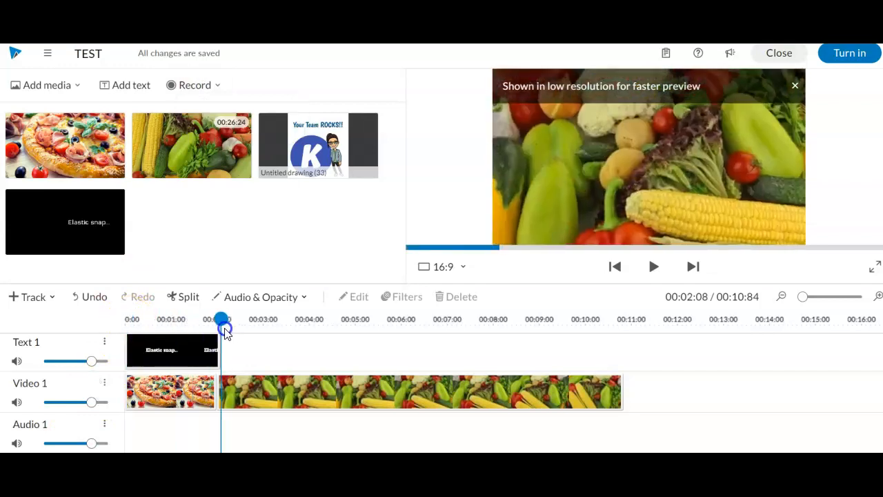
click(196, 84)
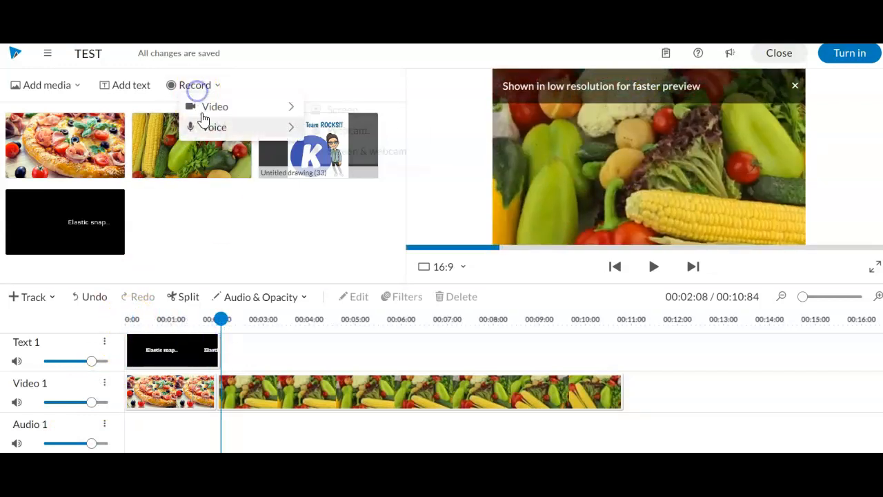
click(205, 127)
click(365, 156)
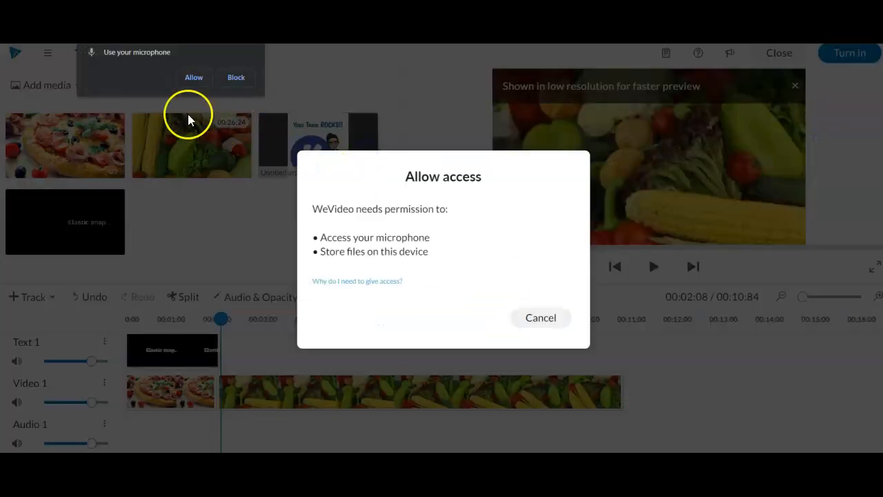
click(186, 78)
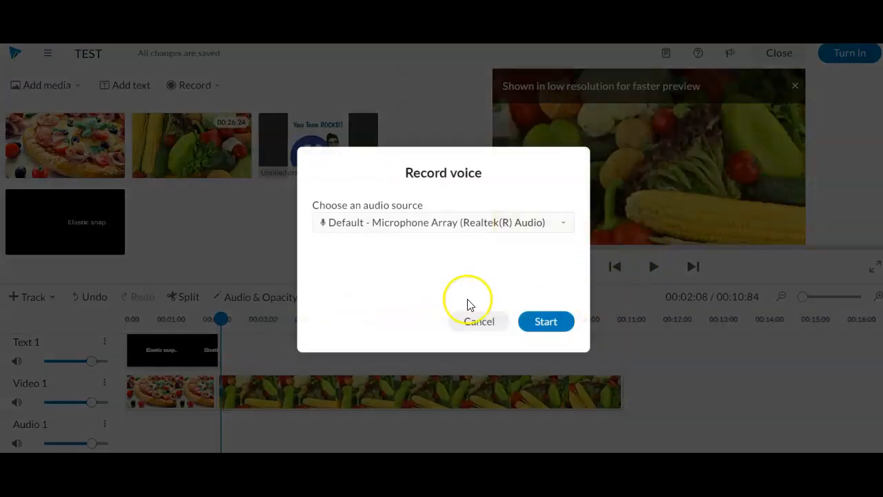
- Record a roughly 5-second voiceover and save it to the project
click(552, 326)
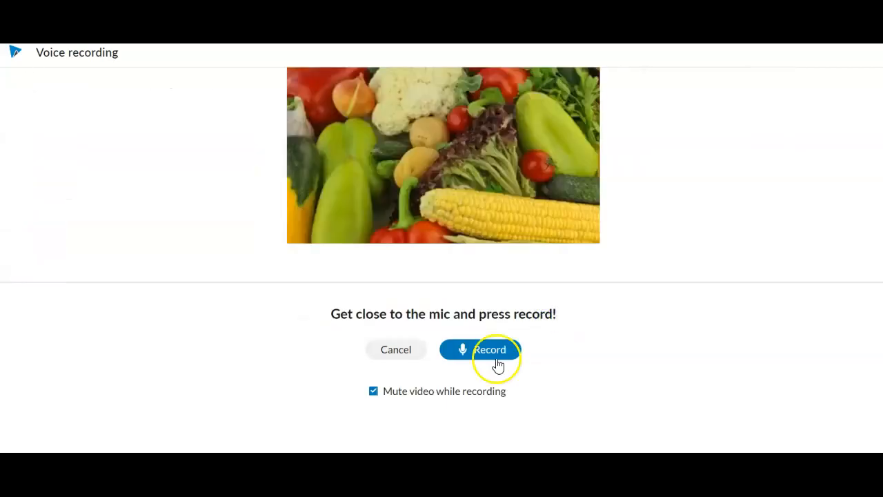
click(473, 354)
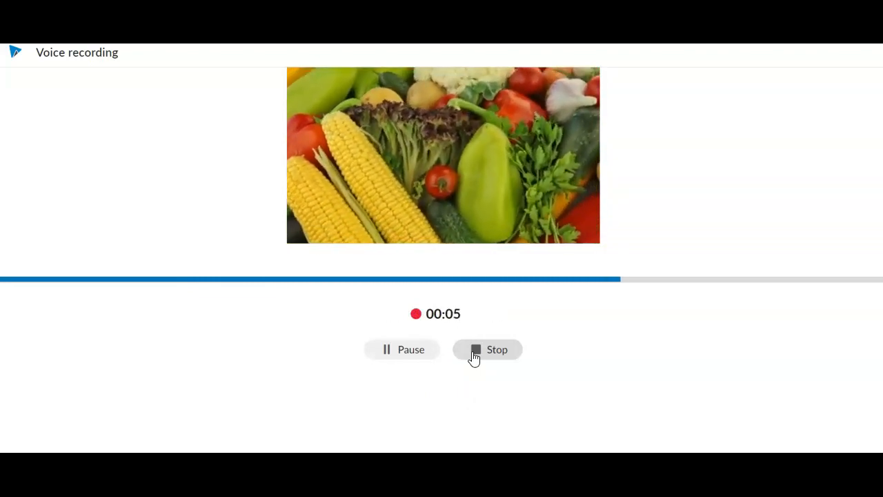
click(474, 352)
click(498, 377)
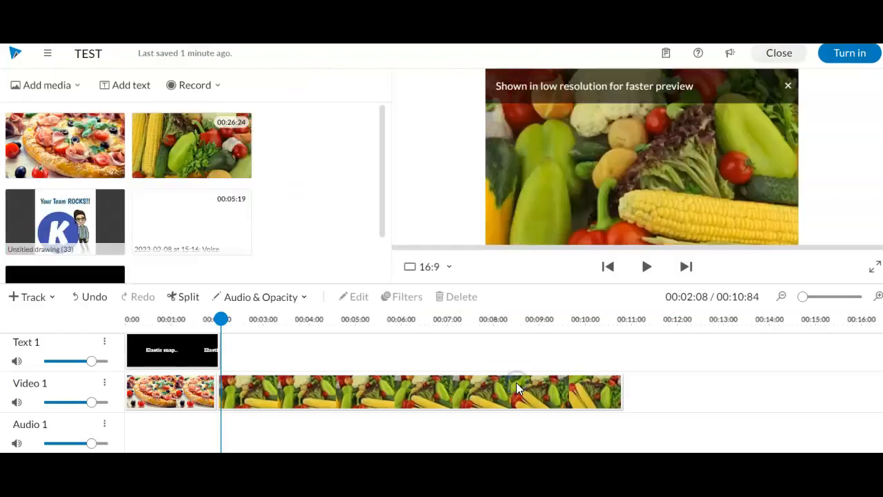
- Play the video from near the start to hear the new voiceover
scroll(323, 394, down, 1)
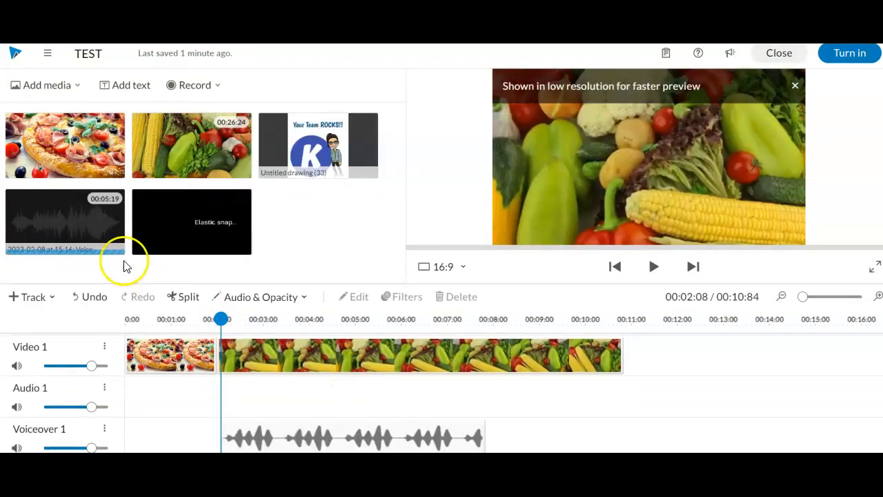
scroll(281, 409, up, 1)
scroll(282, 409, down, 1)
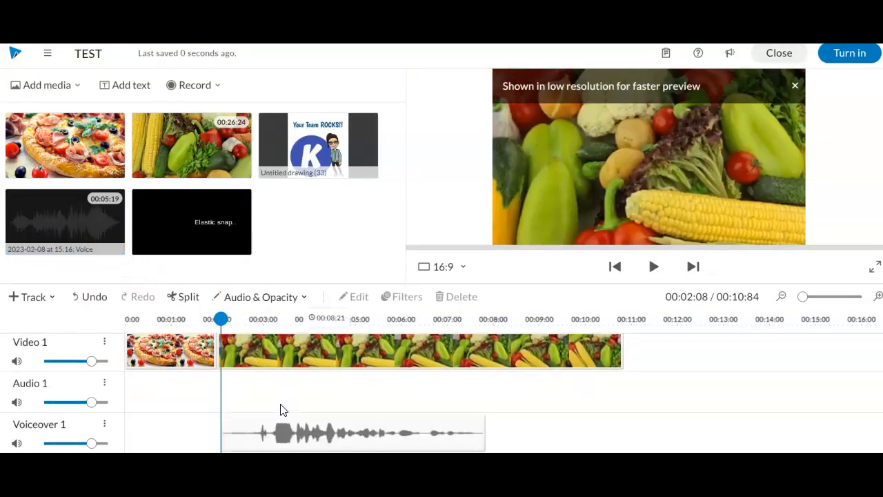
drag(220, 319, 142, 319)
click(642, 266)
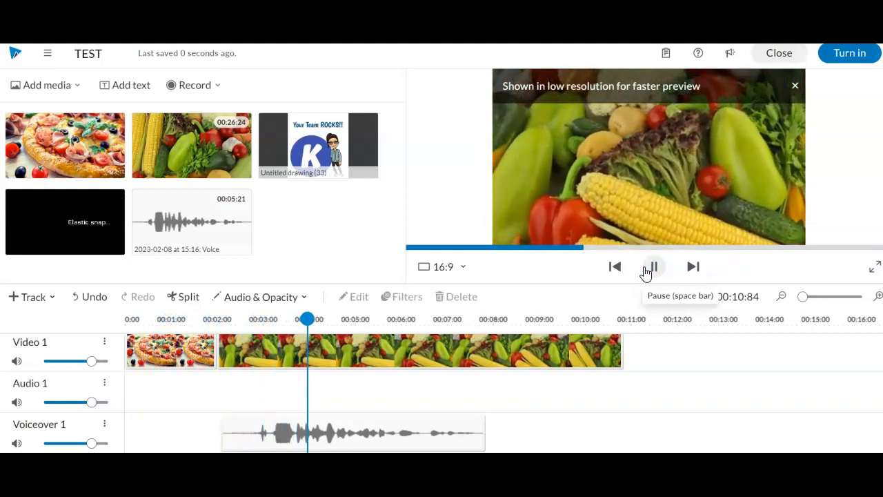
click(645, 271)
- Open the Edit clip settings for the Voiceover 1 clip
click(376, 356)
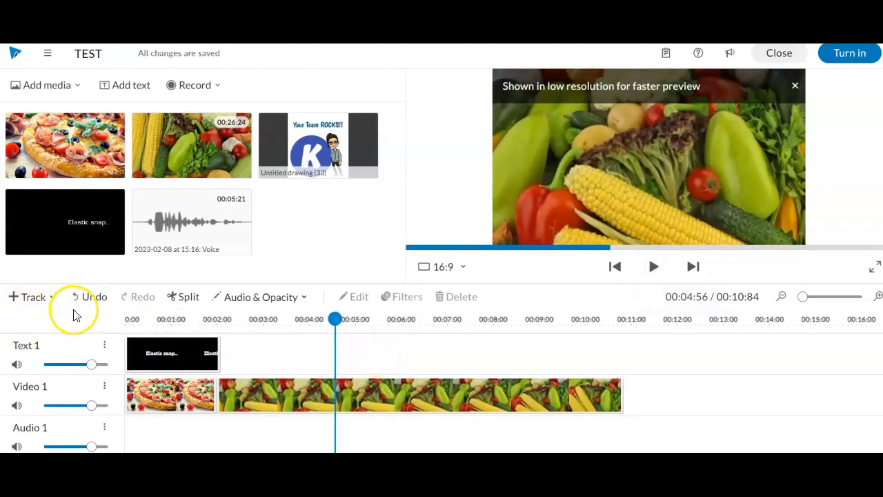
scroll(407, 364, down, 1)
drag(334, 320, 446, 358)
click(446, 436)
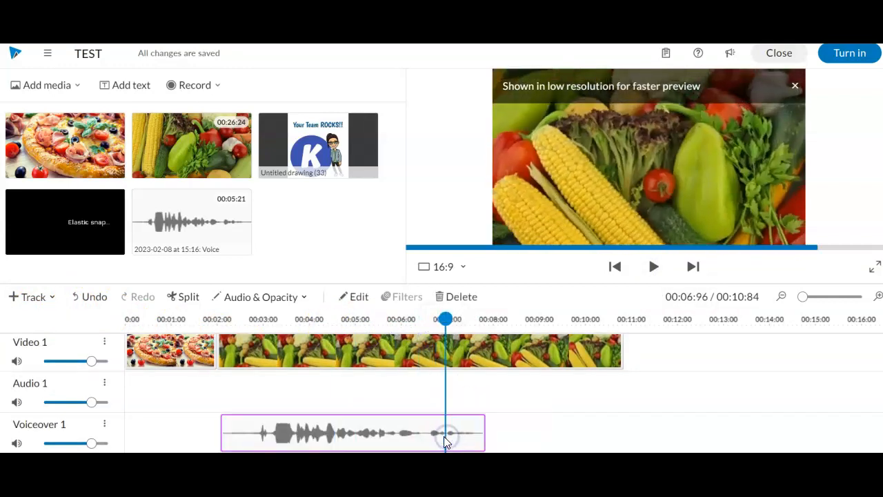
double_click(444, 436)
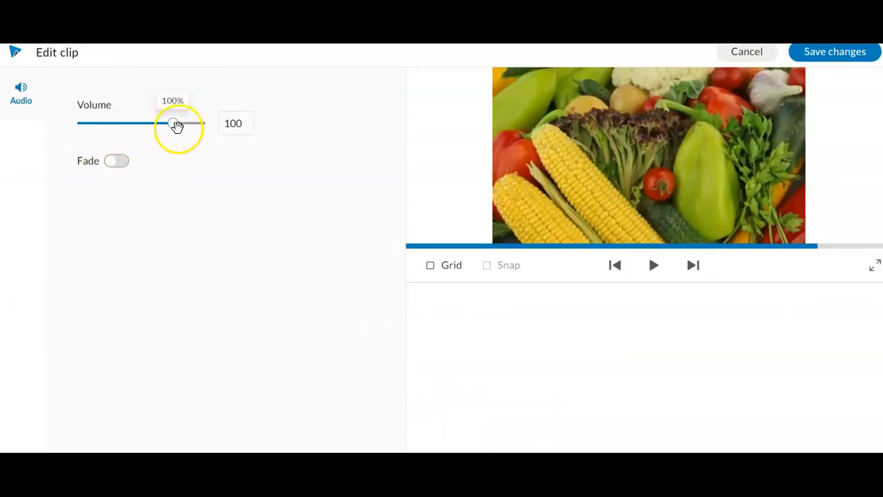
- Enable Fade on the voiceover, keeping 1 sec fade-in and 1 sec fade-out
click(117, 166)
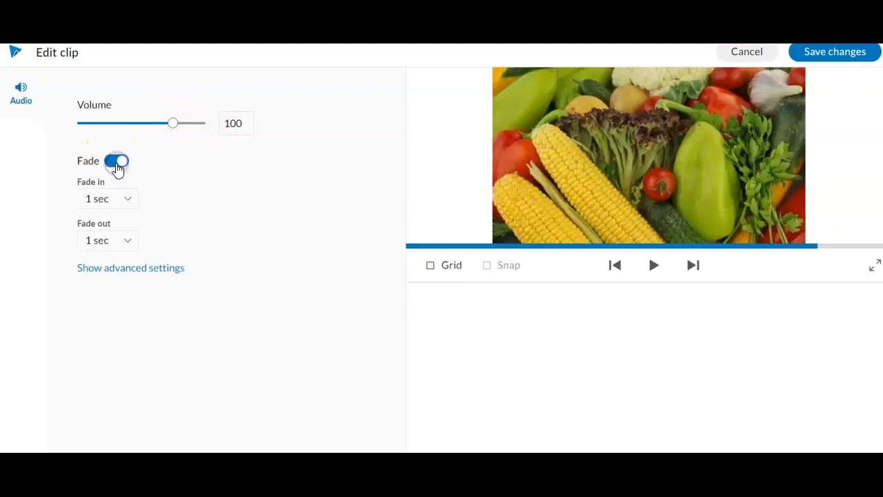
click(124, 239)
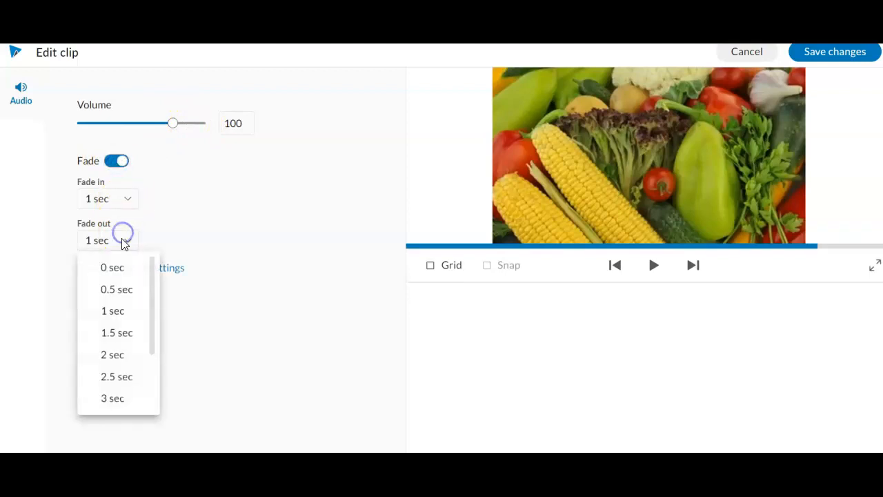
click(268, 265)
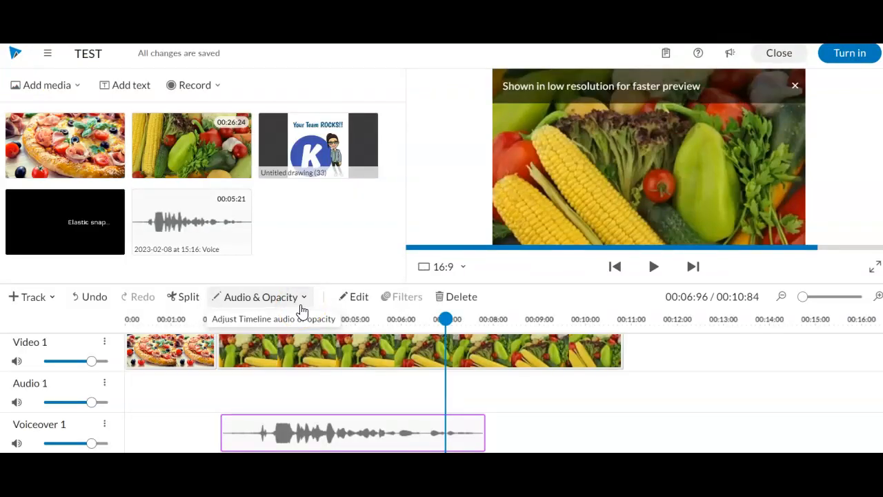
- Add the Inspiring stock song 'On The Grind' to the project
click(45, 87)
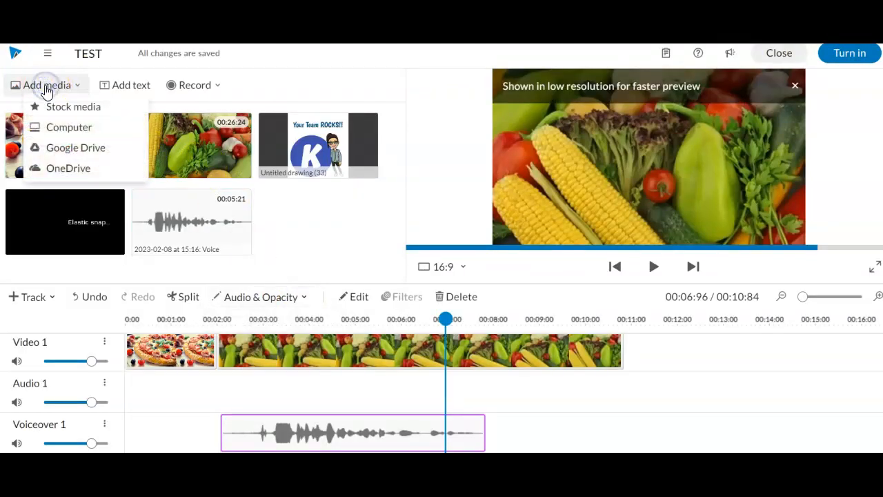
click(66, 107)
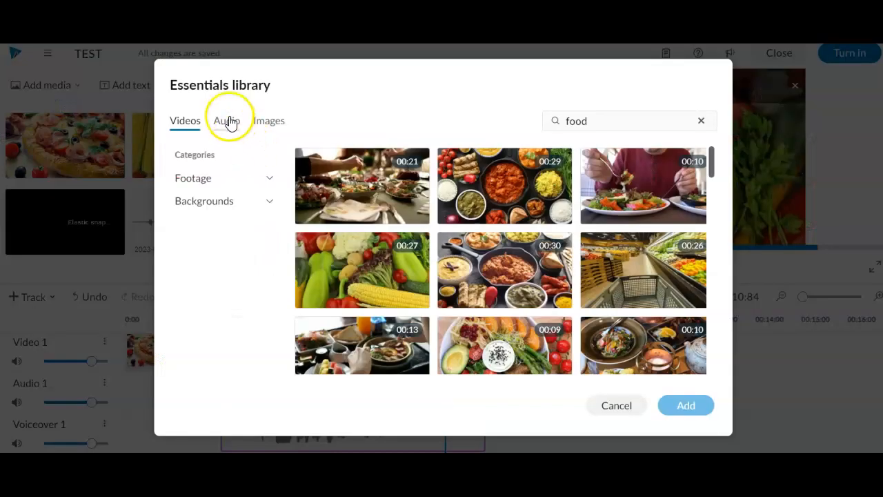
click(230, 123)
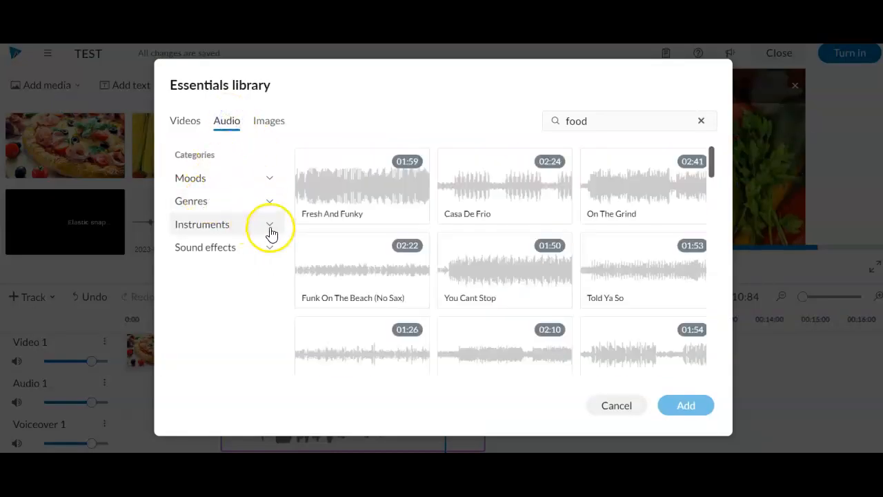
click(253, 175)
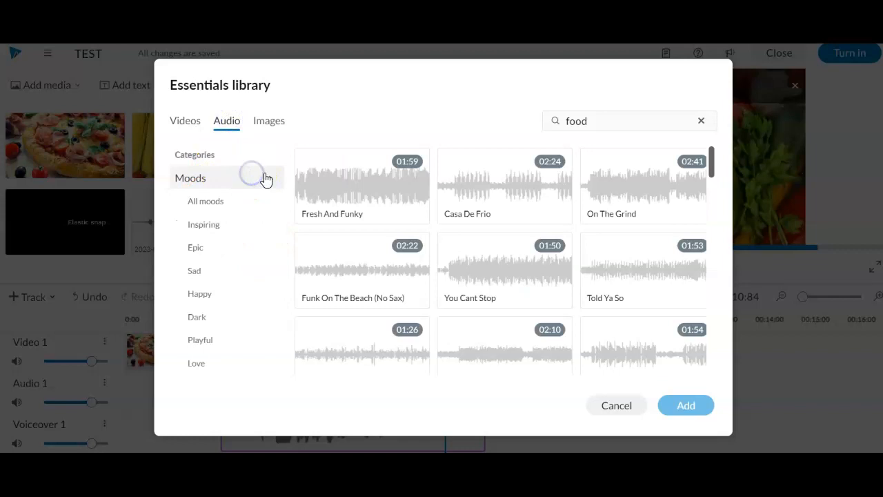
click(201, 231)
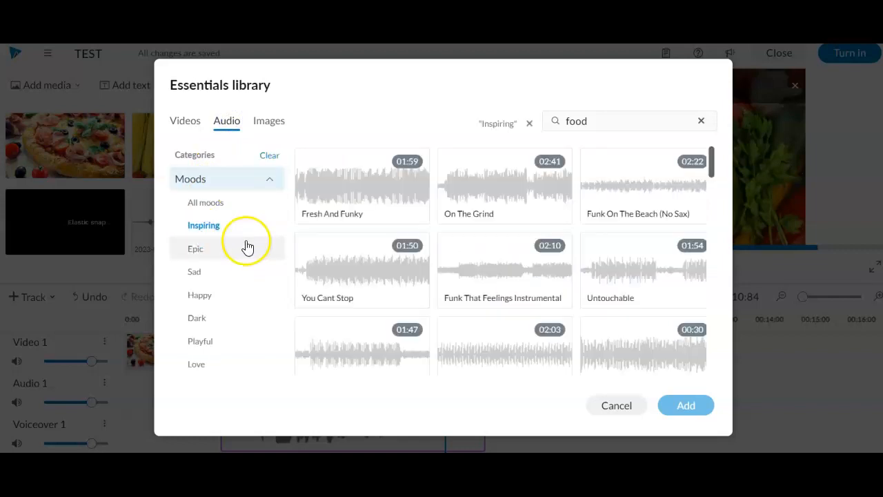
click(335, 288)
click(319, 262)
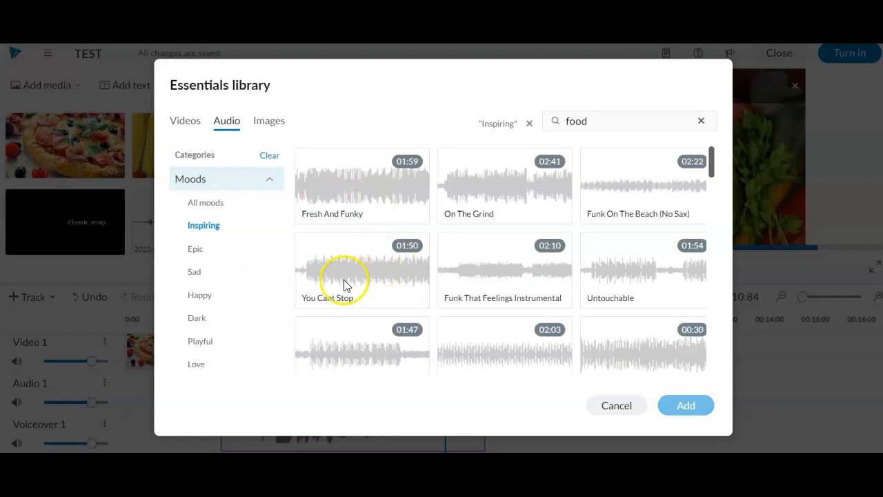
click(494, 181)
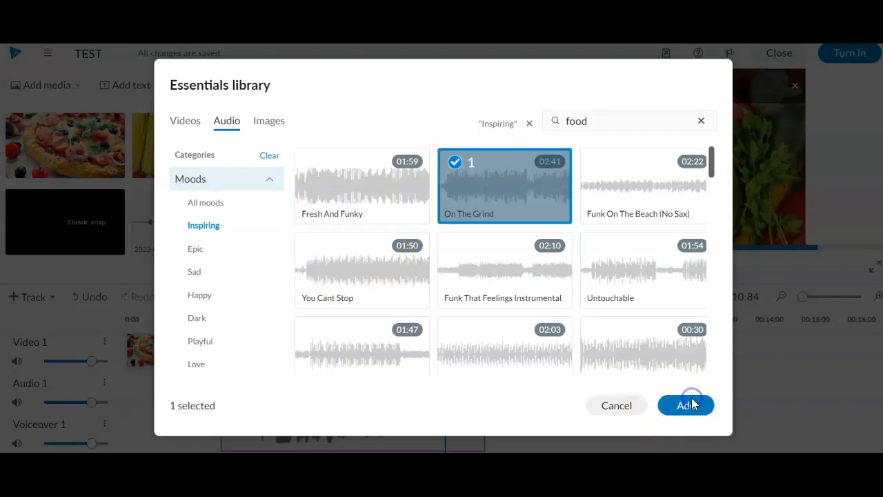
click(690, 404)
- Place the music at the video's start with volume 48, Fade on and 2 sec fade-out
drag(195, 392, 171, 391)
double_click(172, 391)
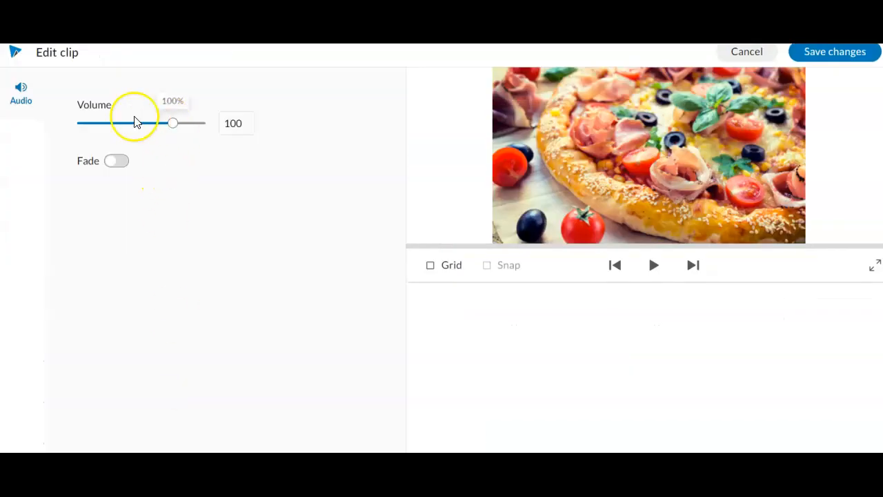
drag(123, 120, 122, 122)
click(116, 160)
click(126, 241)
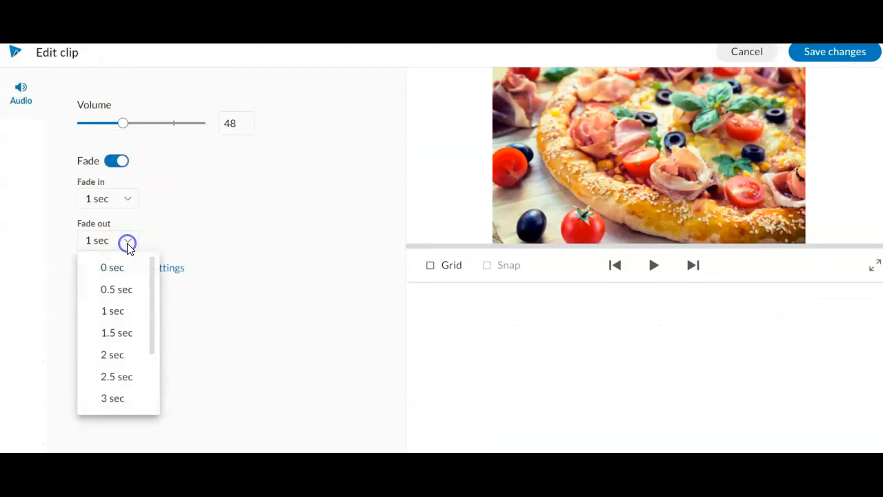
click(118, 360)
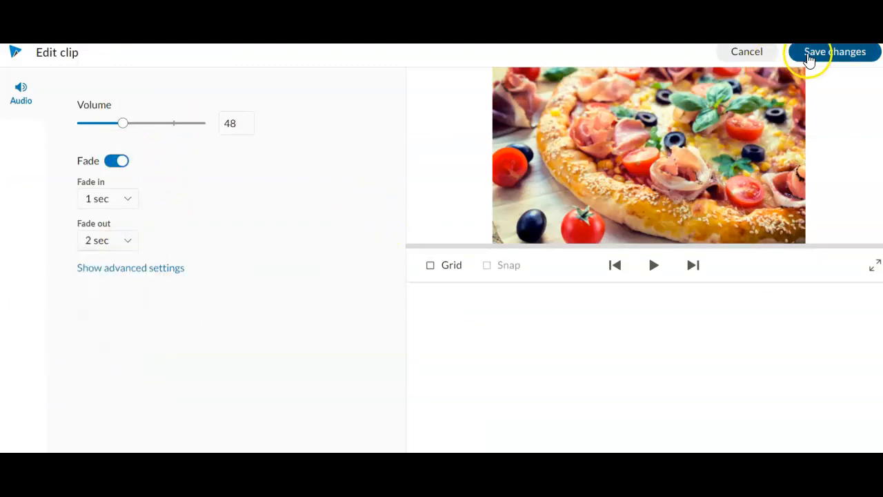
click(811, 54)
scroll(691, 407, right, 20)
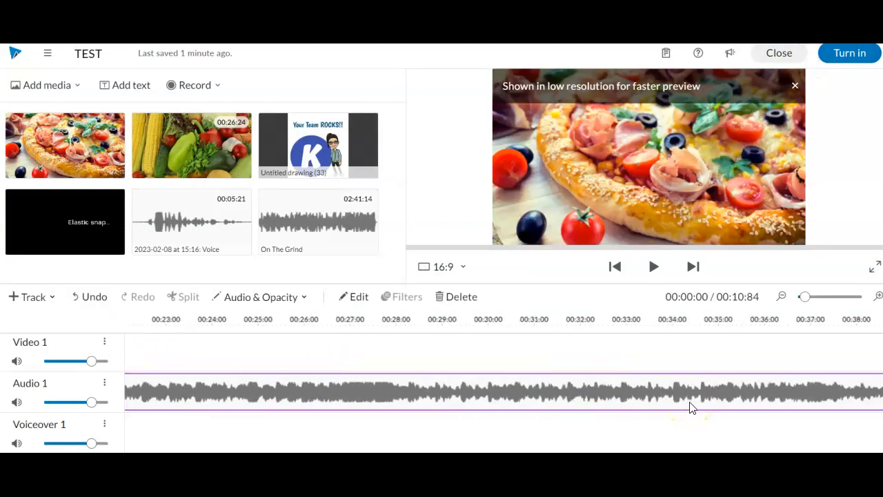
- Trim the On The Grind clip so it ends with the video at 00:10:84
drag(725, 400, 166, 418)
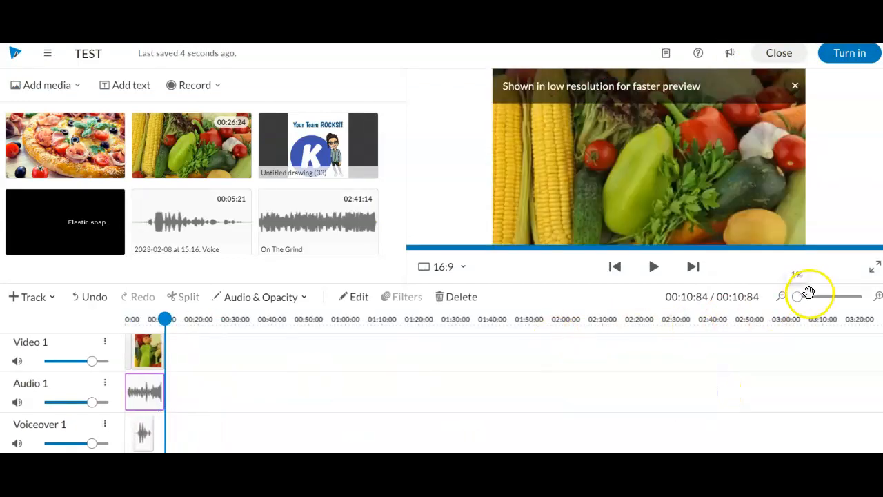
click(818, 298)
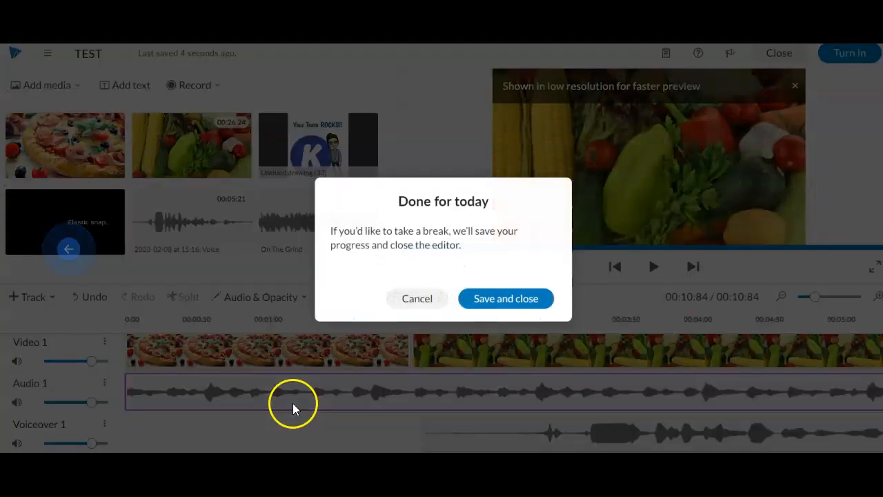
click(407, 301)
- Play the finished project back from the start
click(176, 350)
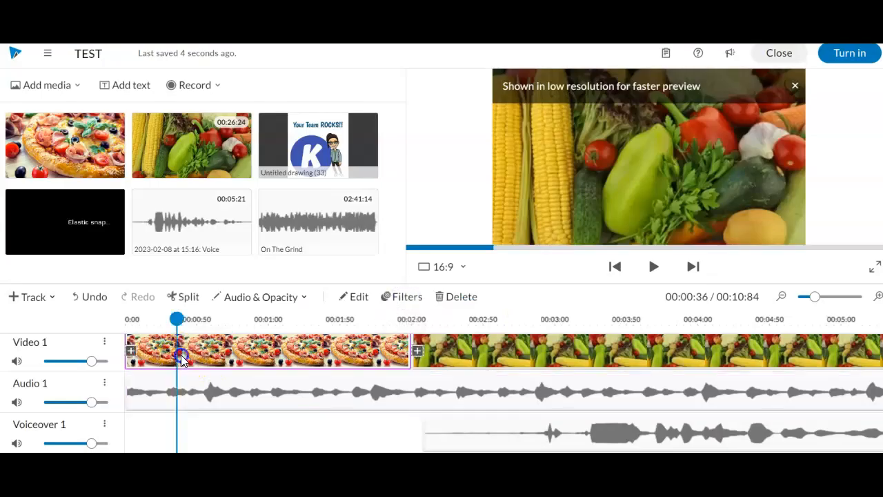
click(653, 268)
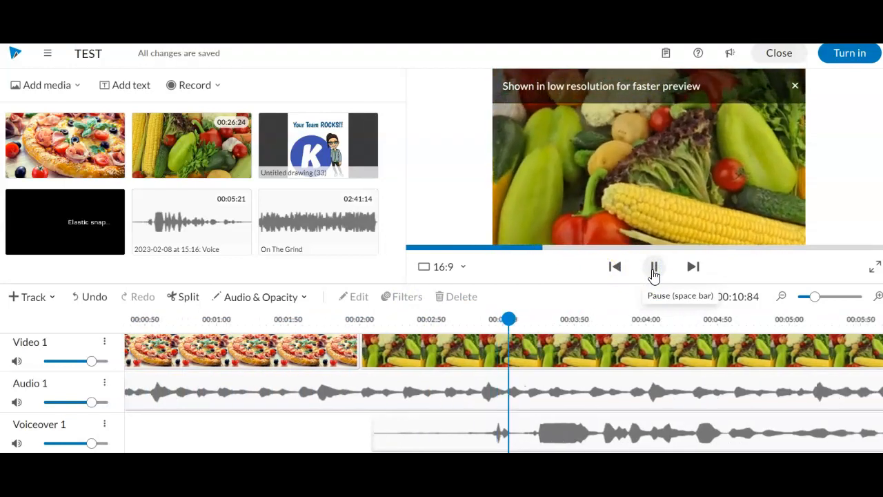
click(654, 269)
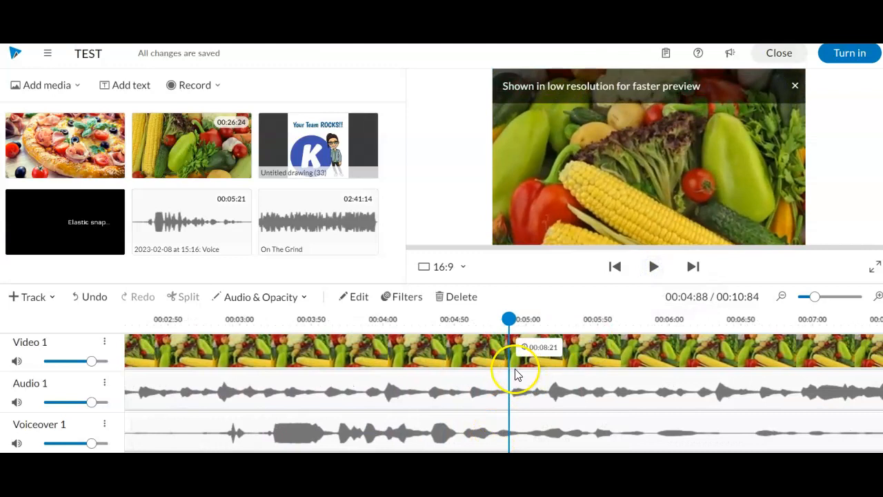
scroll(516, 370, up, 1)
scroll(483, 409, down, 1)
scroll(481, 407, up, 1)
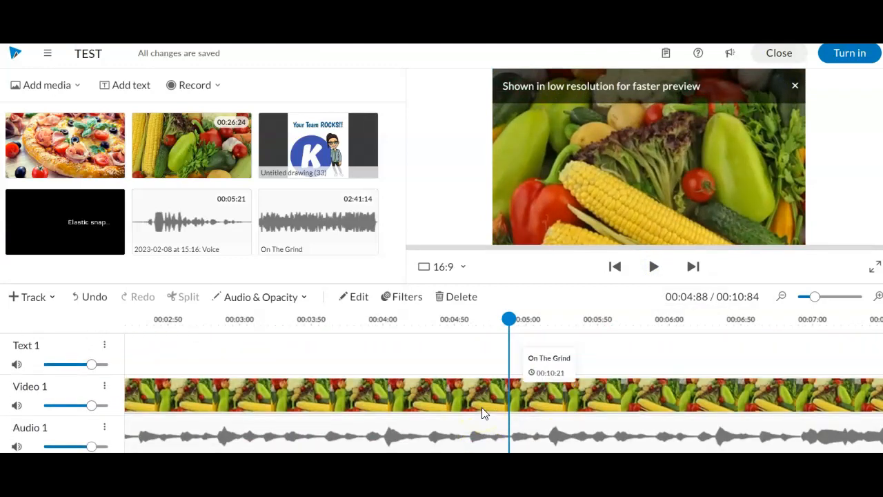
scroll(482, 407, left, 5)
scroll(191, 407, down, 1)
scroll(193, 404, up, 1)
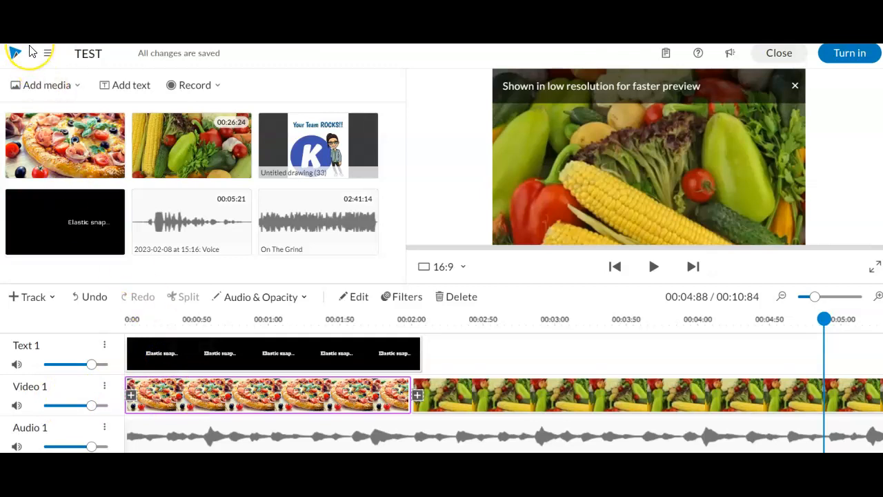
- Turn in the TEST video and check the teacher's progress page showing 1/1 turned in
click(850, 59)
click(549, 296)
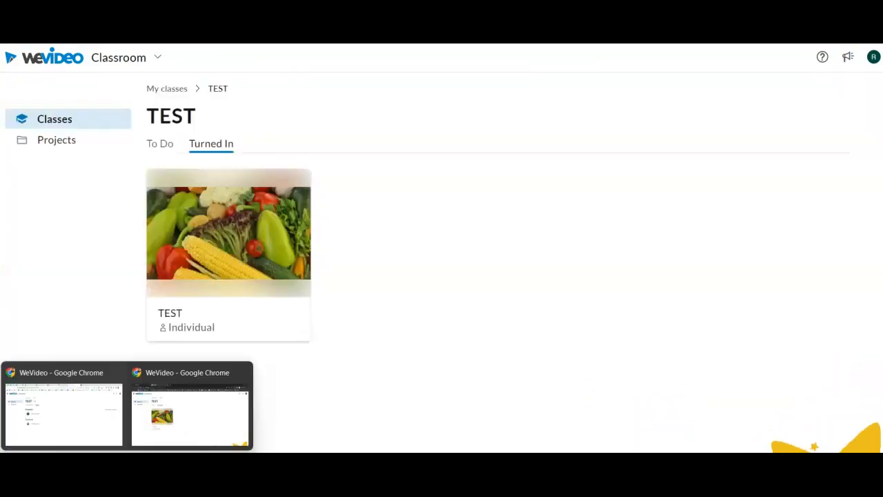
click(90, 438)
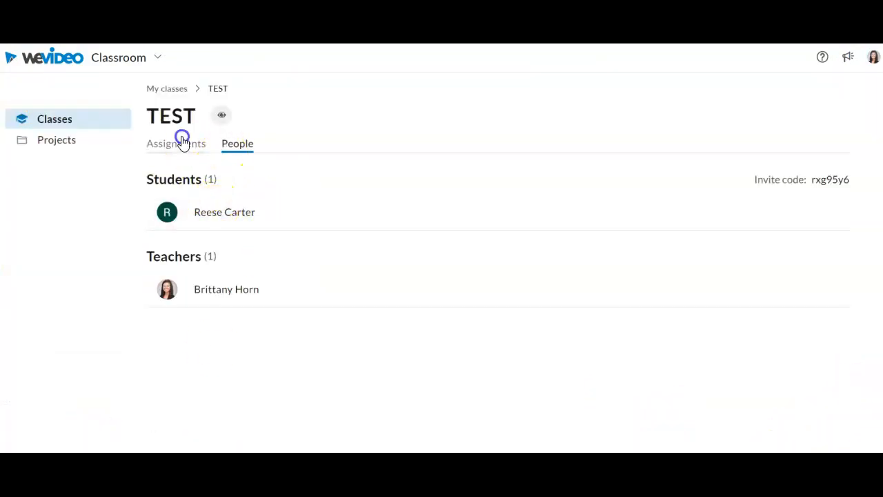
click(181, 142)
click(358, 290)
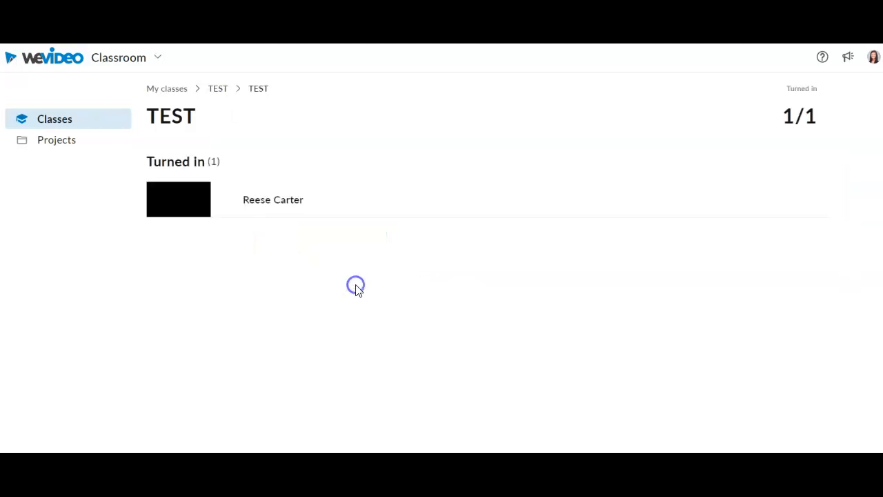